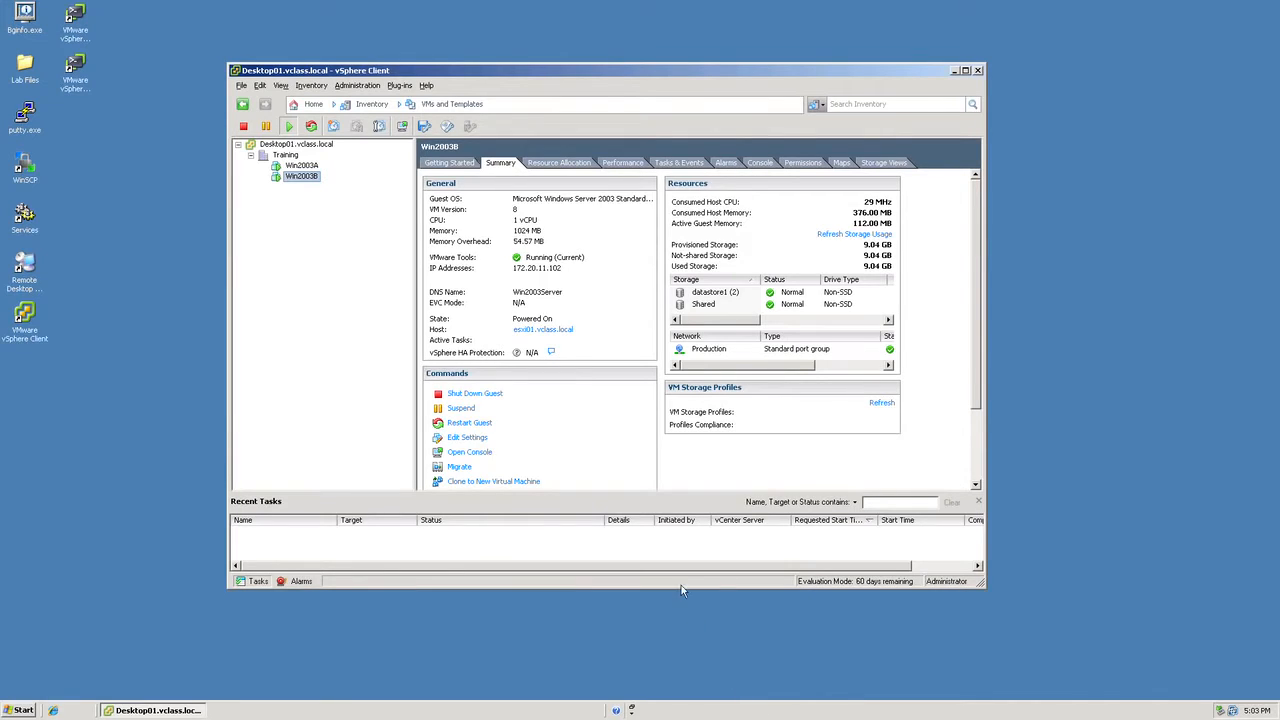
# In the Hosts and Clusters inventory, start a new cluster named My Cluster in the Training datacenter with vSphere HA turned on.
pyautogui.click(472, 106)
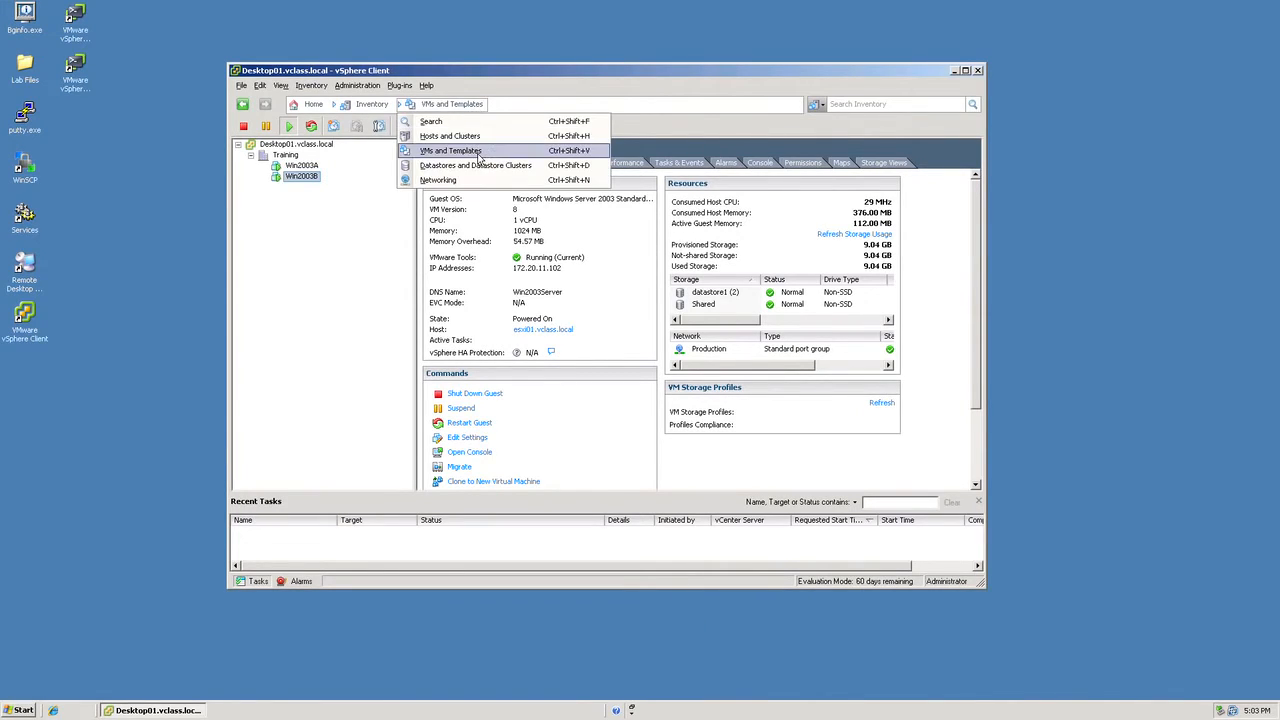
pyautogui.click(480, 141)
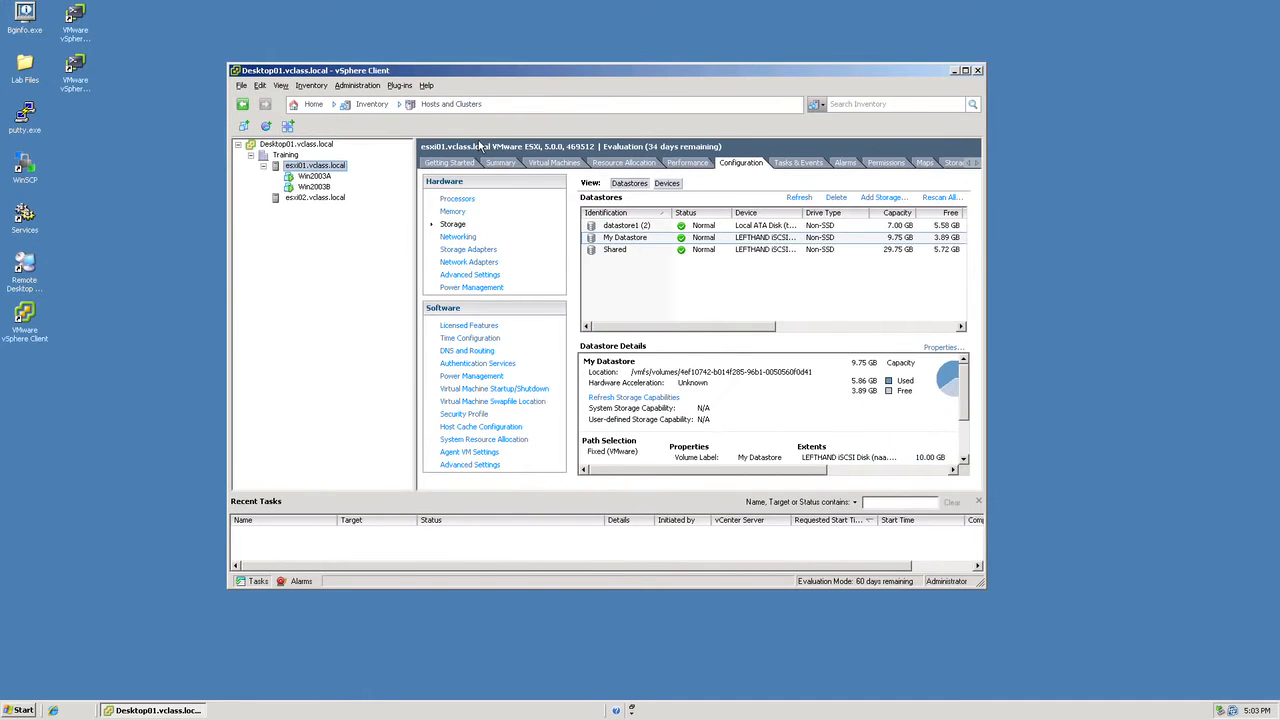
pyautogui.rightClick(276, 160)
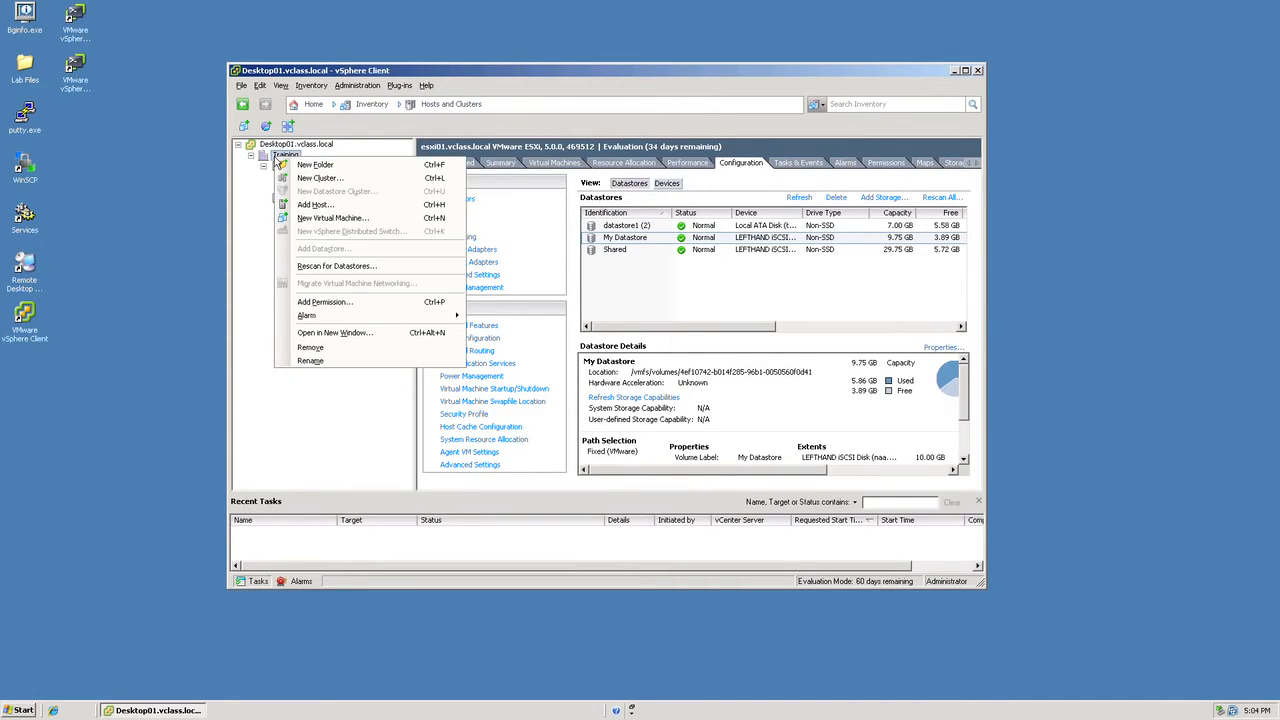
pyautogui.click(340, 182)
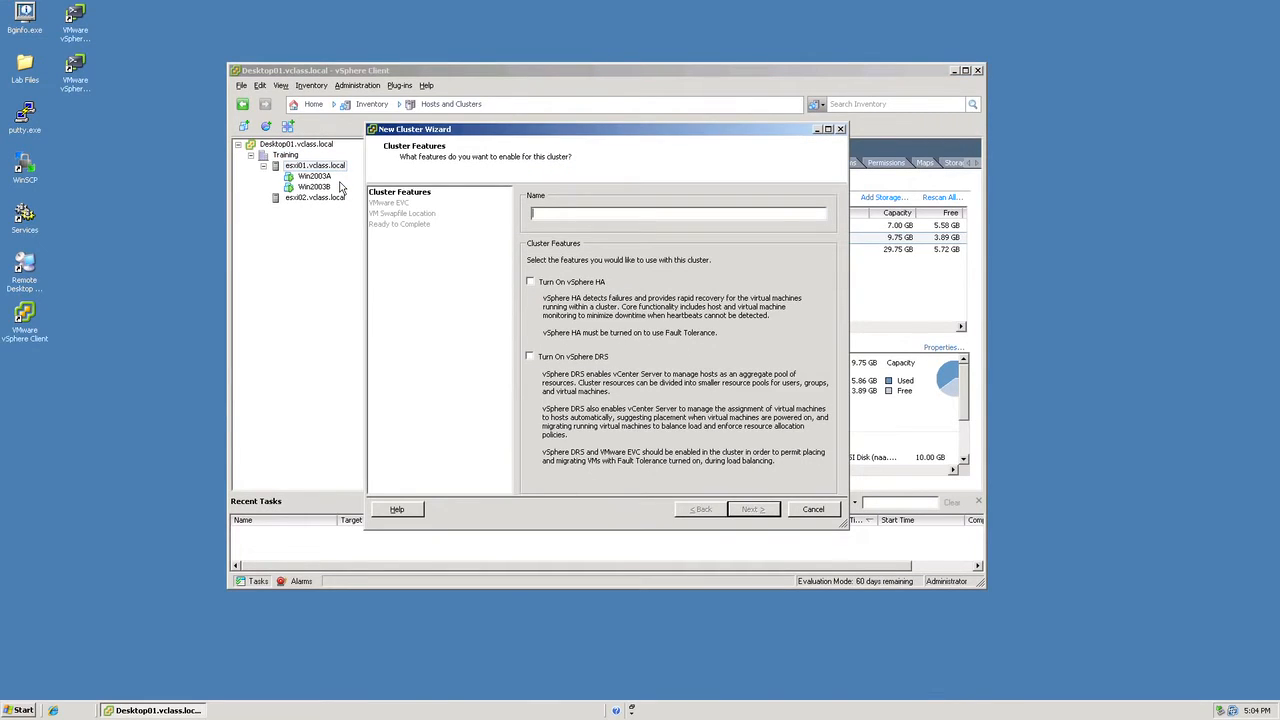
pyautogui.write('My Cluster')
pyautogui.click(530, 283)
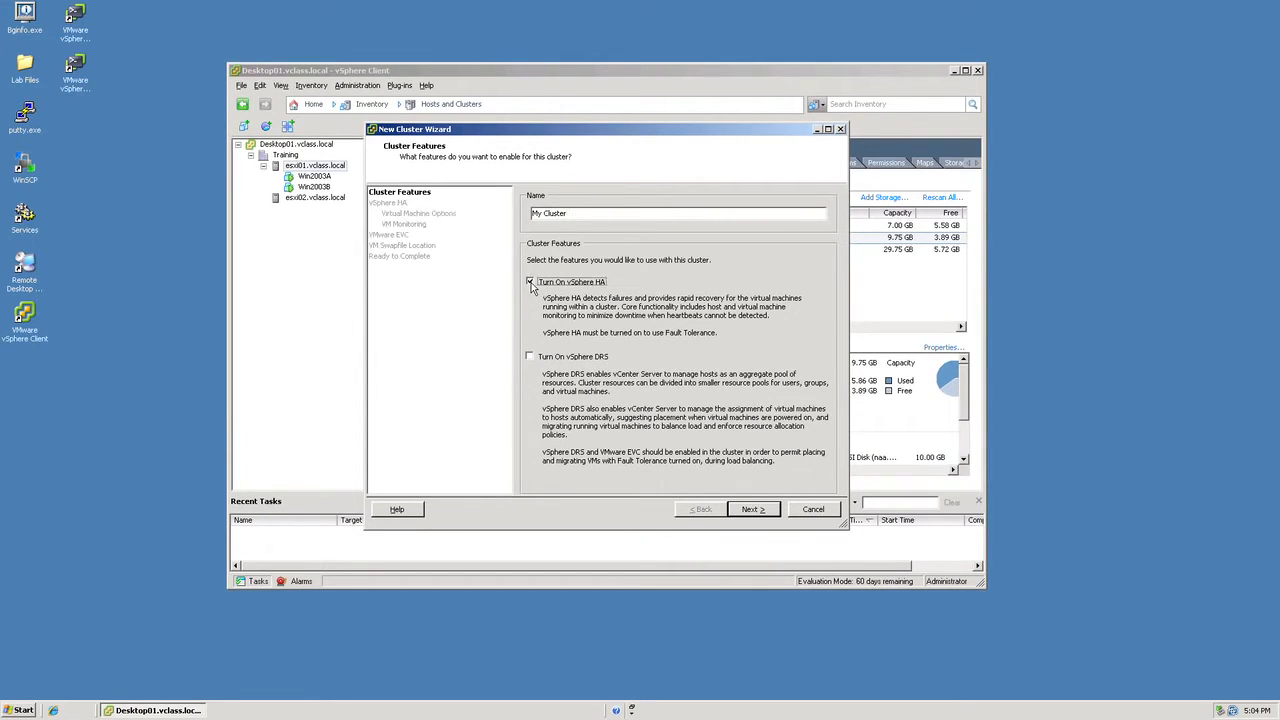
pyautogui.click(752, 509)
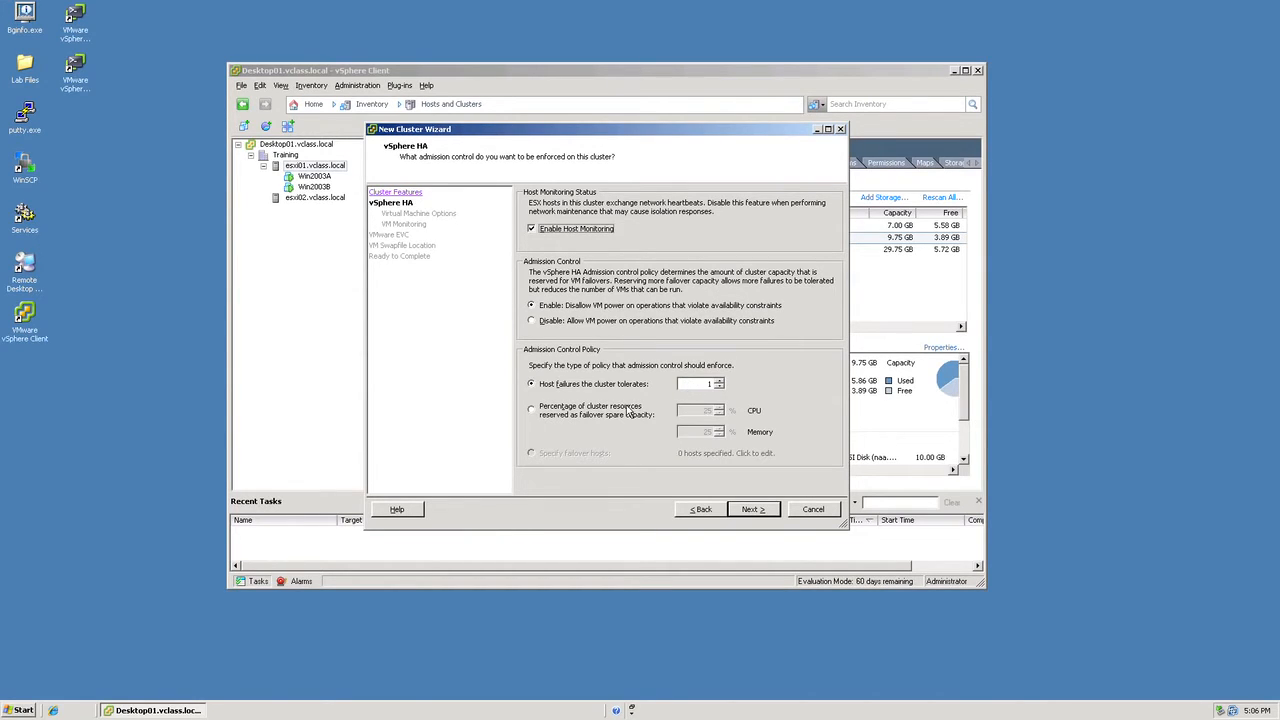
# Try the percentage-based admission control policy, and return to the host failures policy with 1 tolerated failure.
pyautogui.click(628, 412)
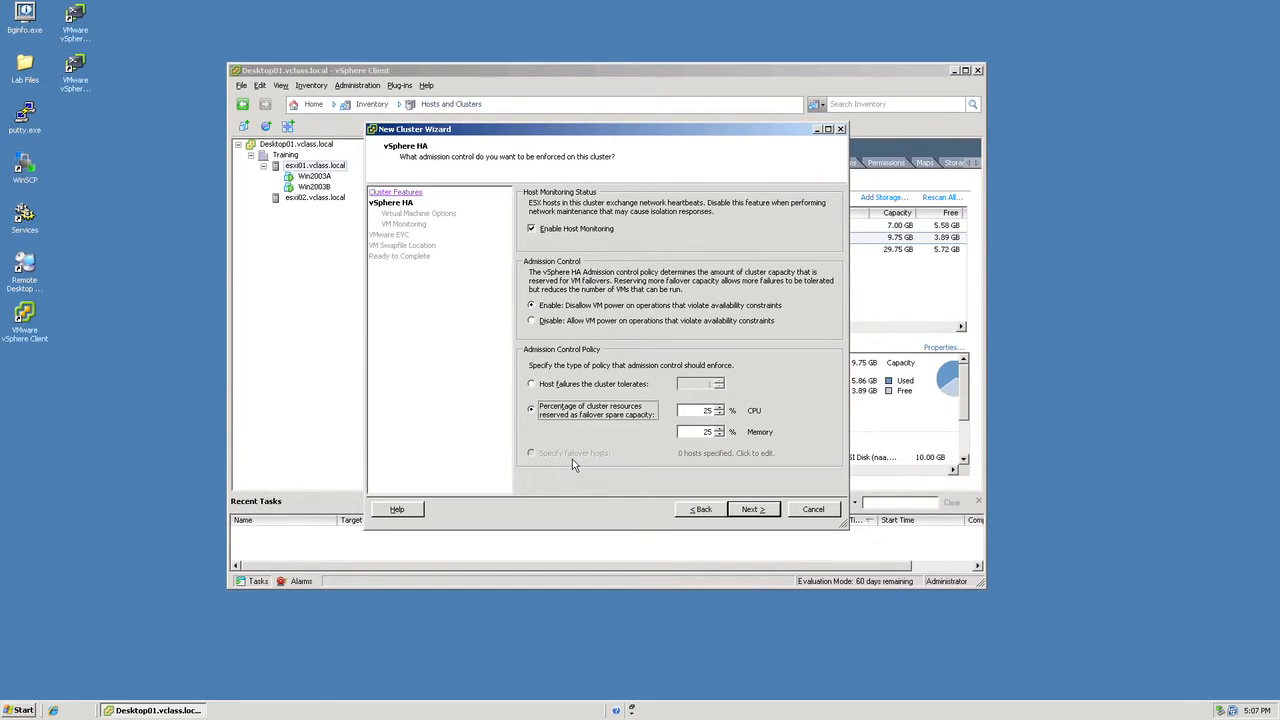
pyautogui.click(540, 388)
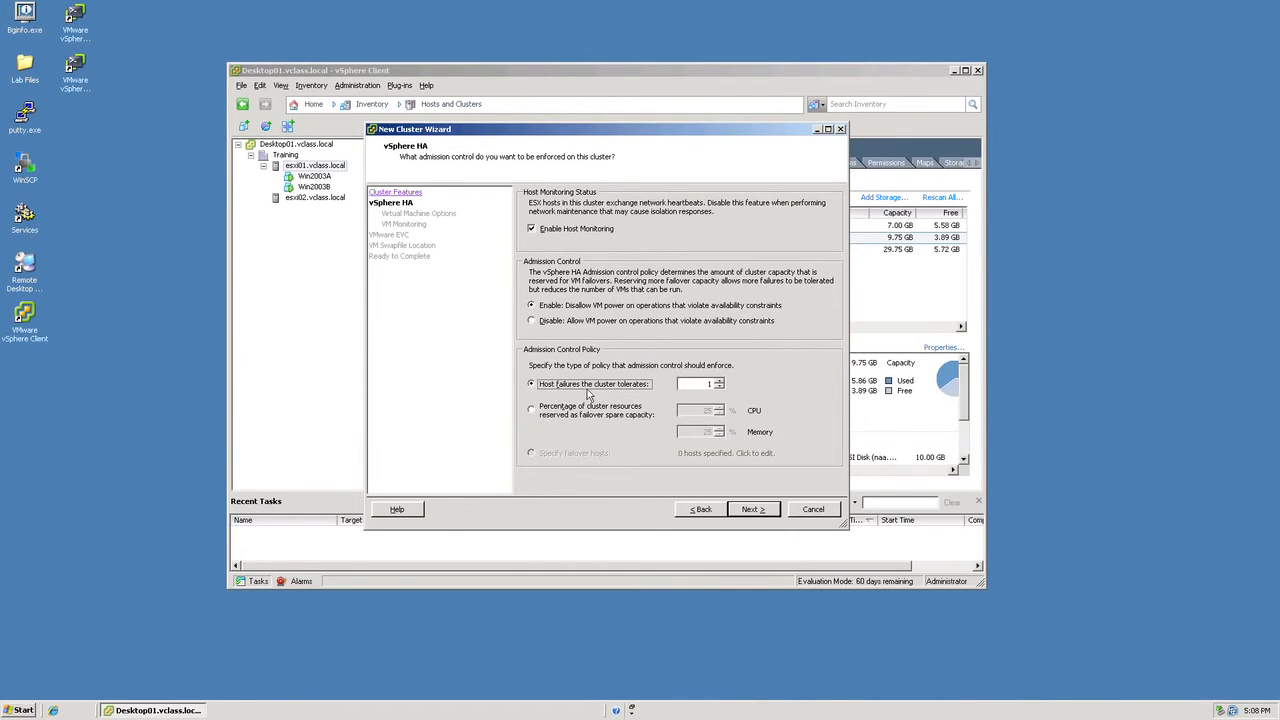
pyautogui.click(743, 512)
# Create the cluster with EVC disabled and swapfiles stored in the virtual machine directory, and move host esxi01.vclass.local into it.
pyautogui.click(743, 512)
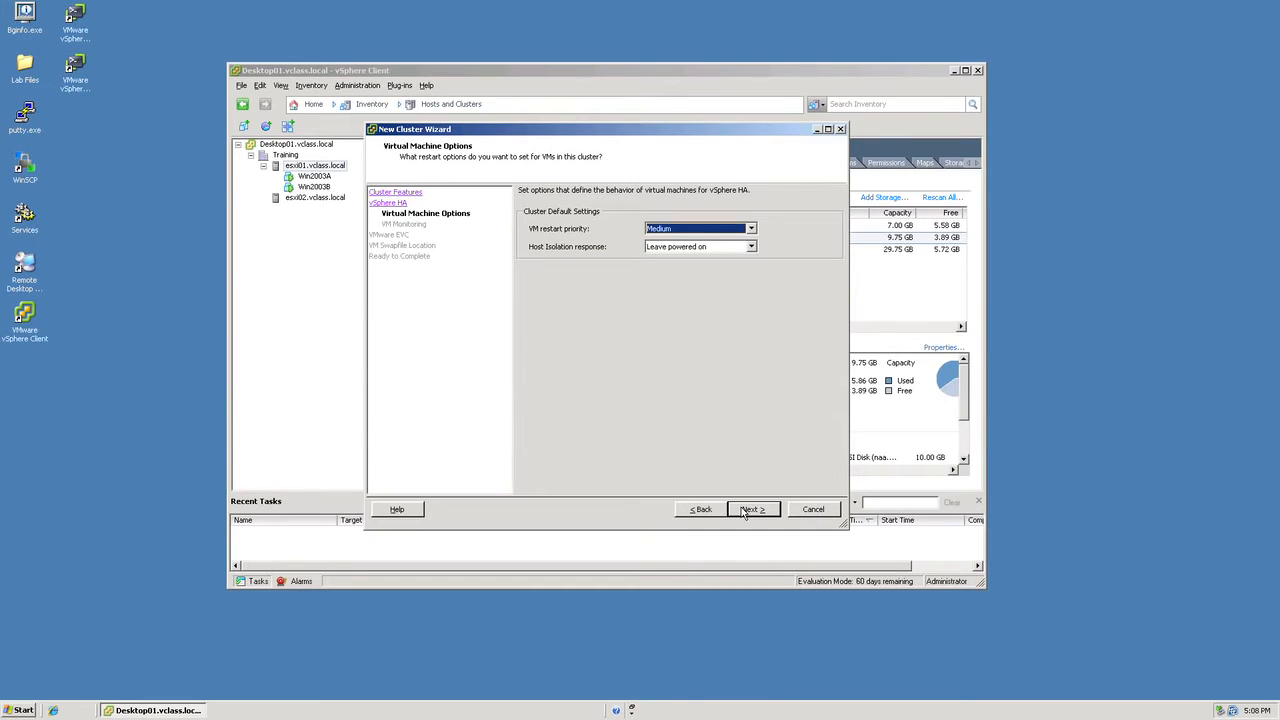
pyautogui.click(751, 509)
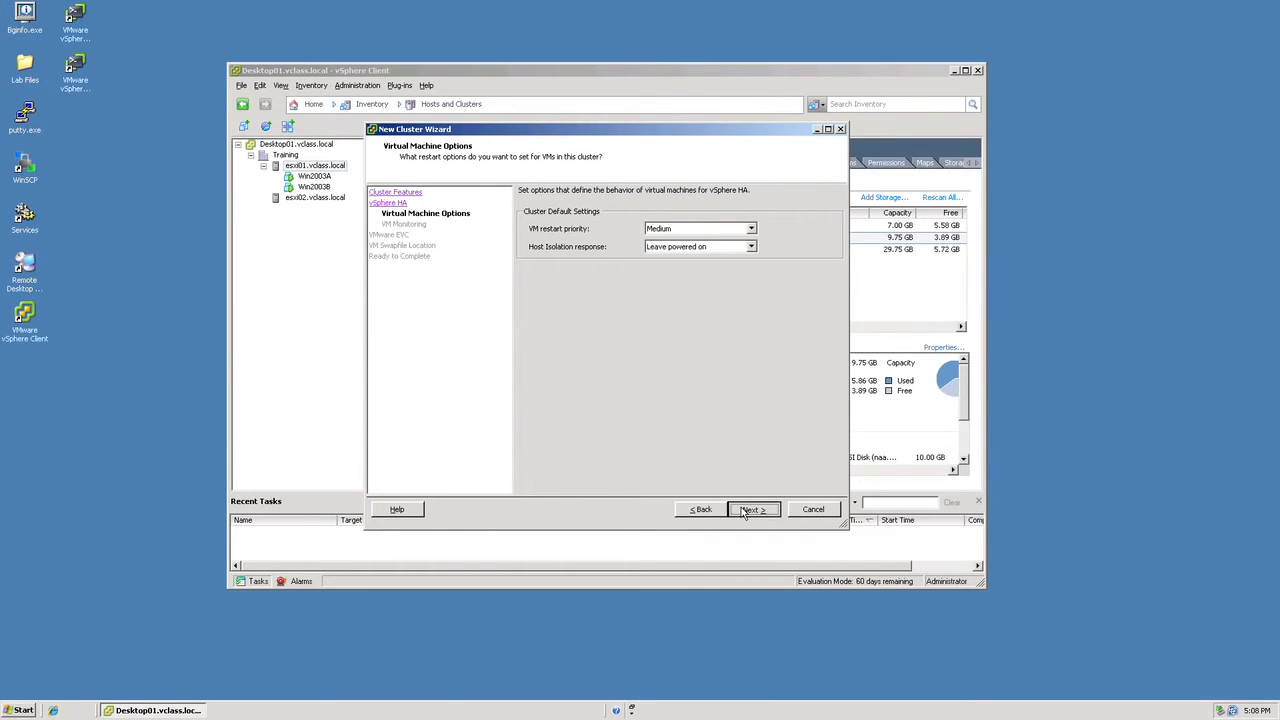
pyautogui.click(744, 512)
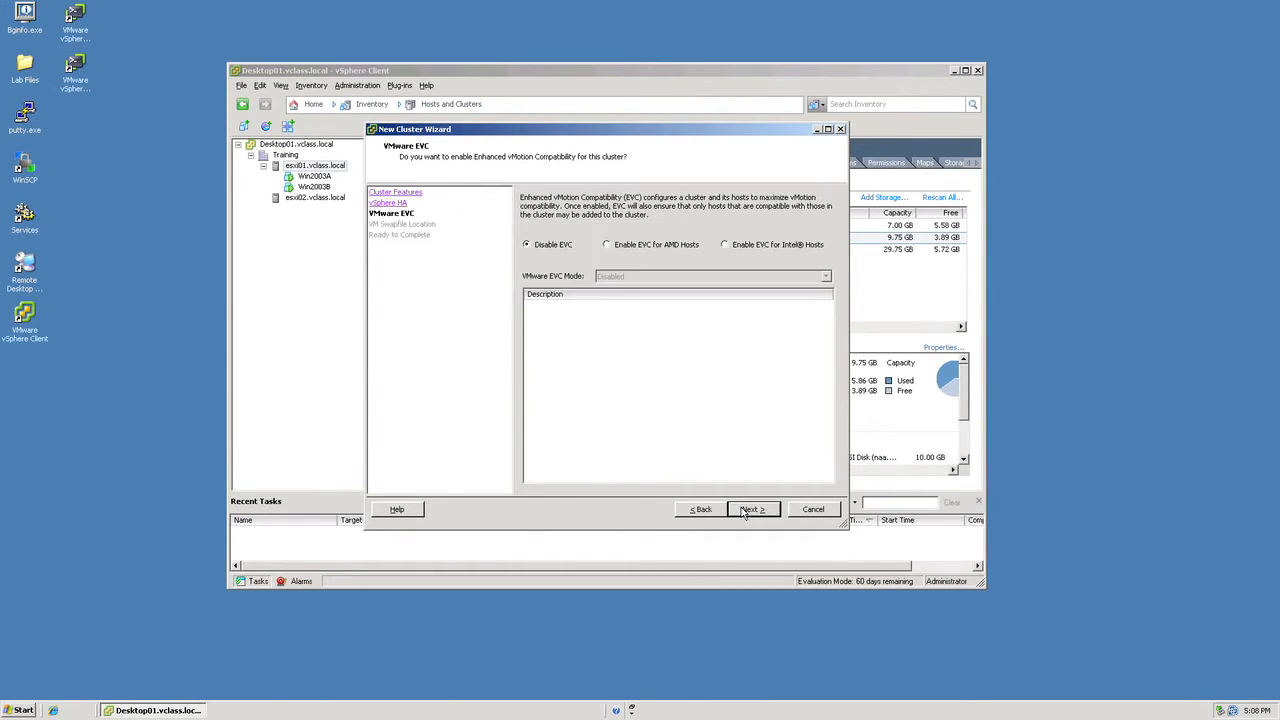
pyautogui.click(744, 512)
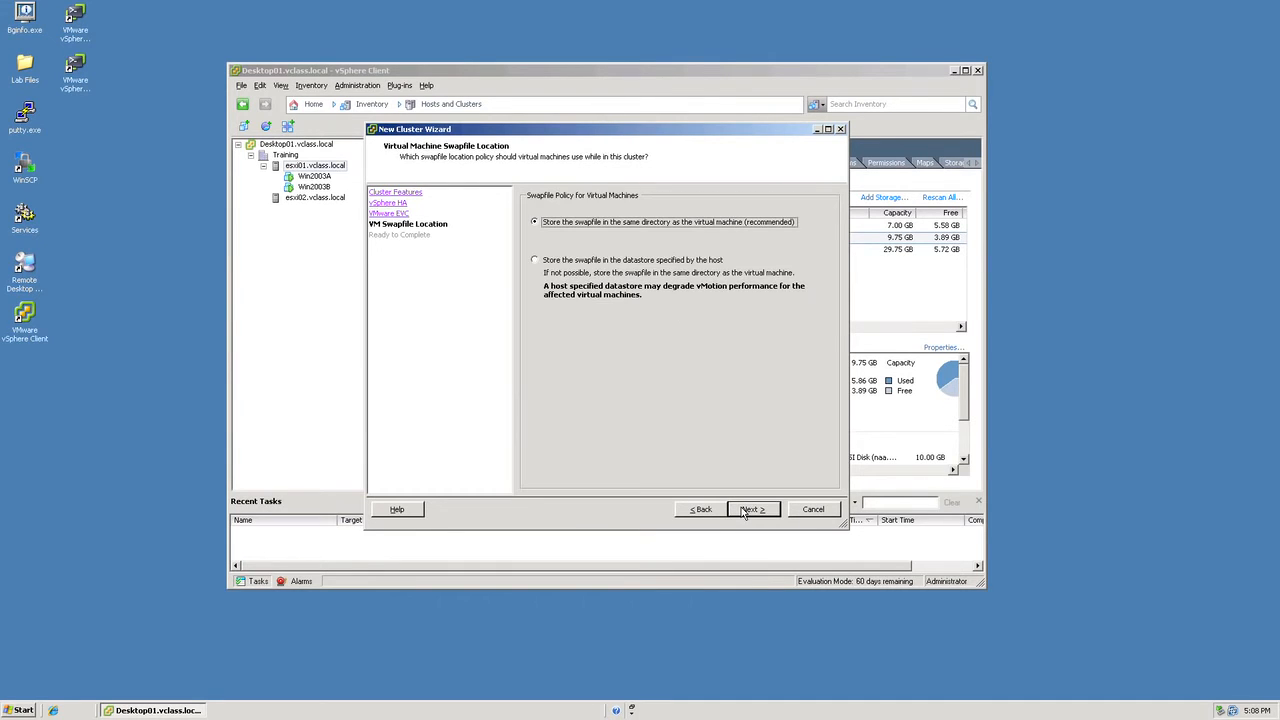
pyautogui.click(744, 512)
pyautogui.click(751, 509)
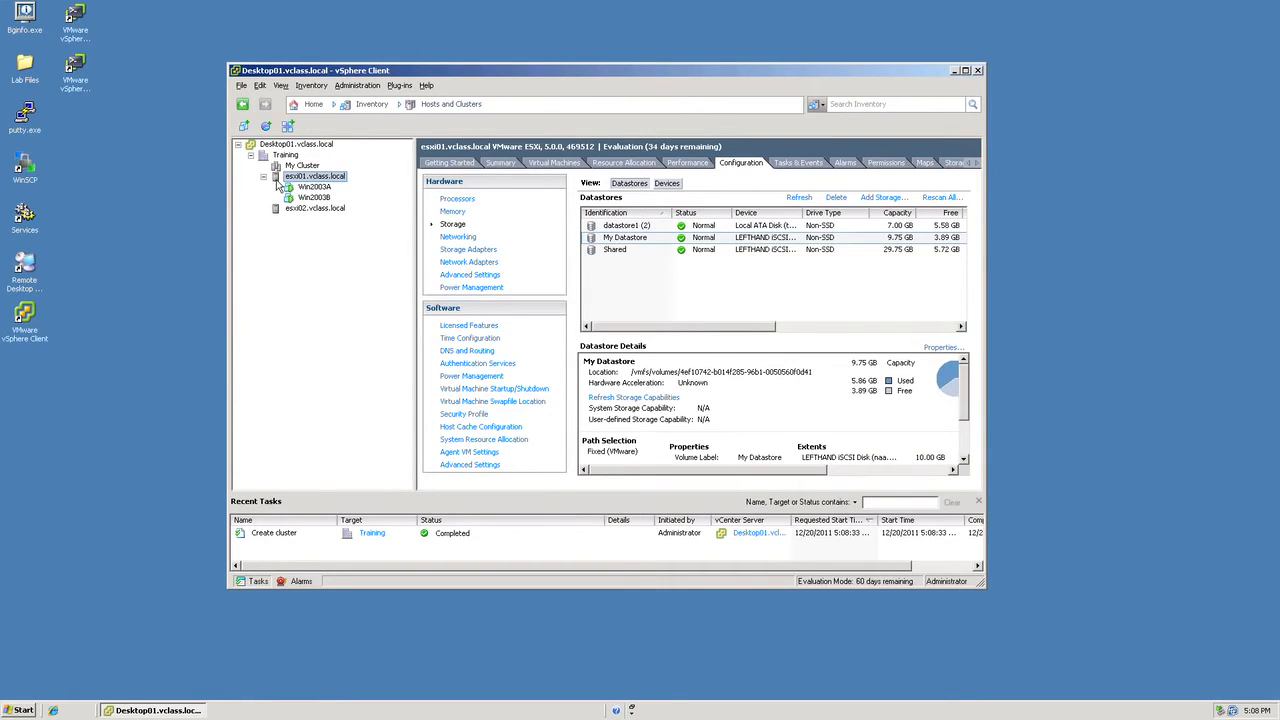
pyautogui.moveTo(277, 179); pyautogui.dragTo(277, 167)
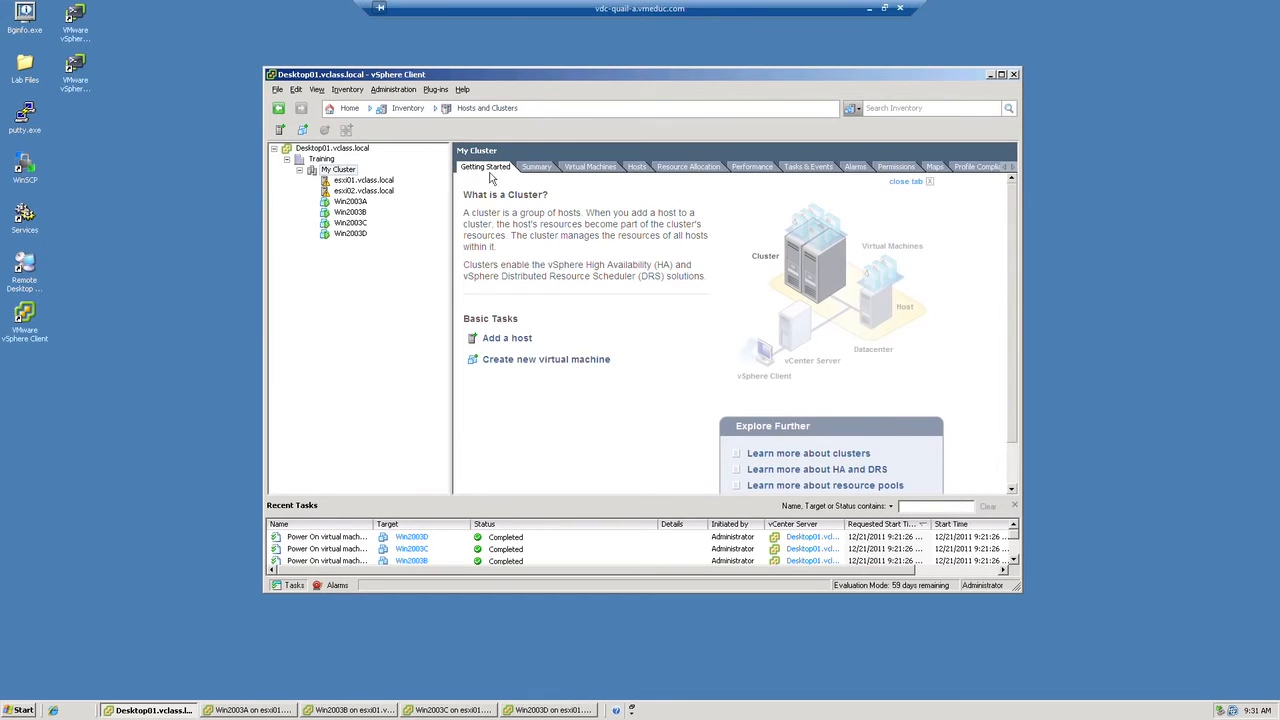
# Display My Cluster's virtual machines, and shut down host esxi01.vclass.local with the reason "Testing vSphere HA".
pyautogui.click(583, 168)
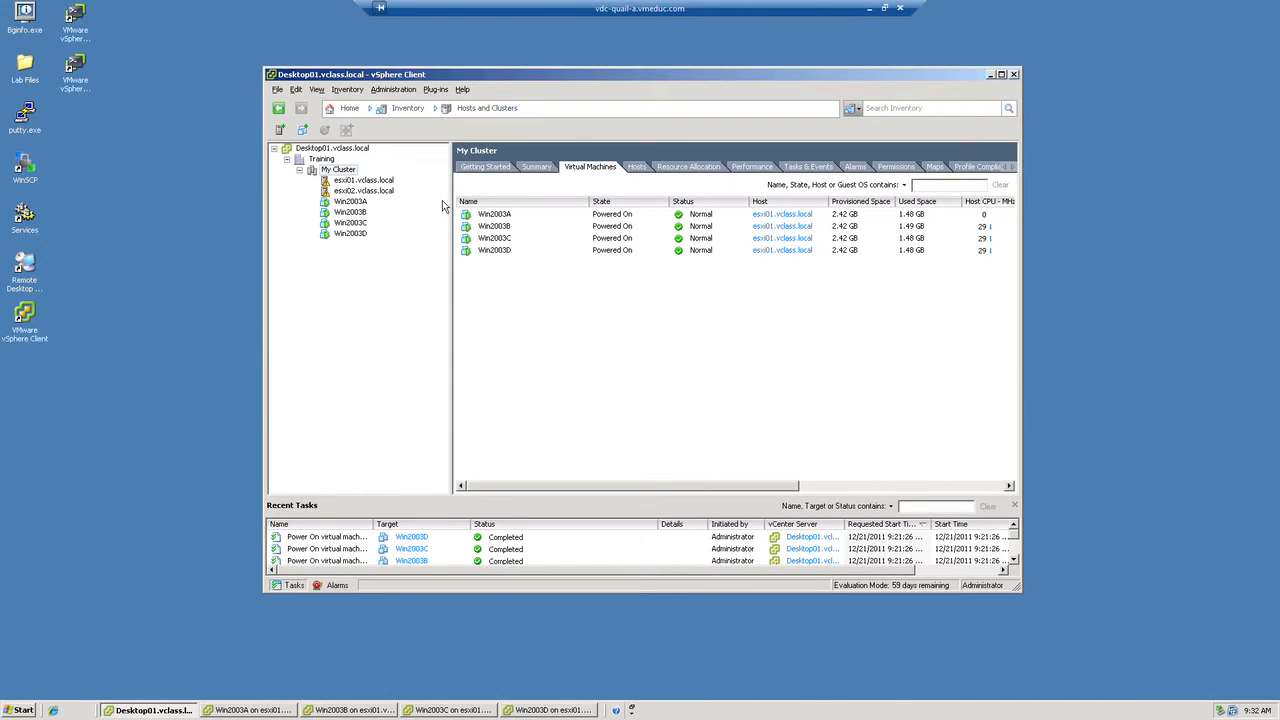
pyautogui.click(368, 185)
pyautogui.rightClick(368, 185)
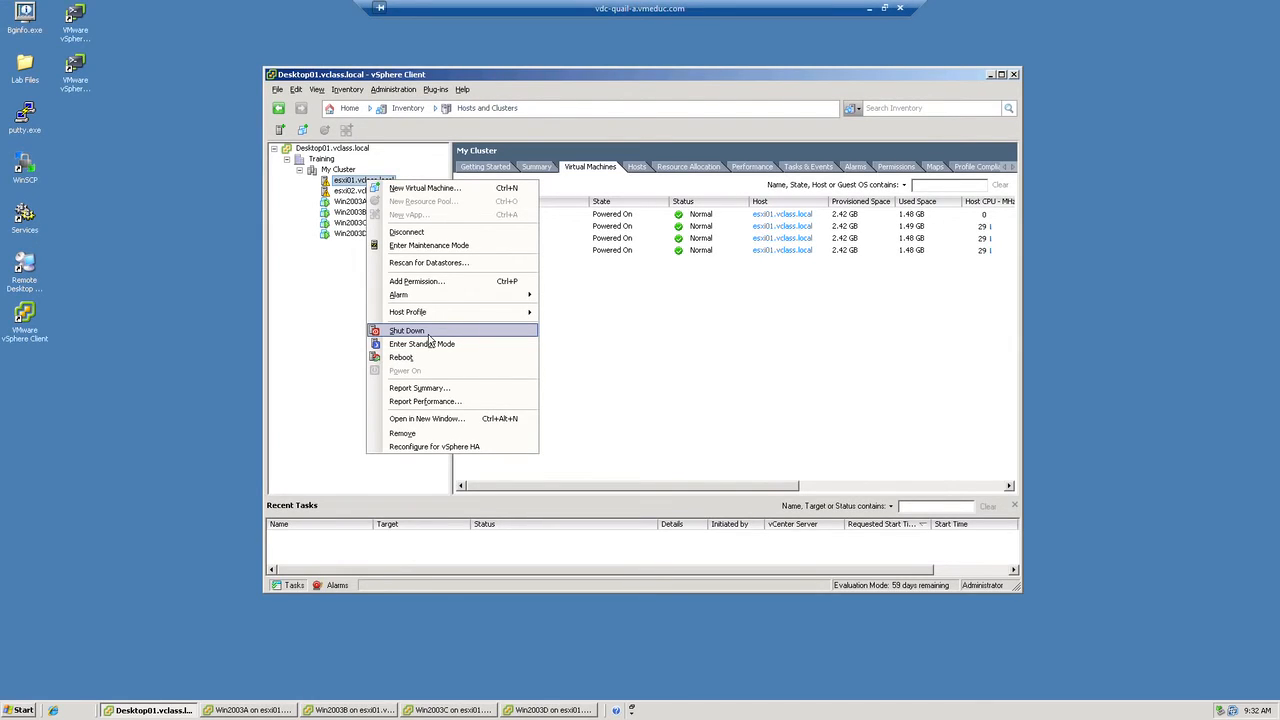
pyautogui.click(428, 331)
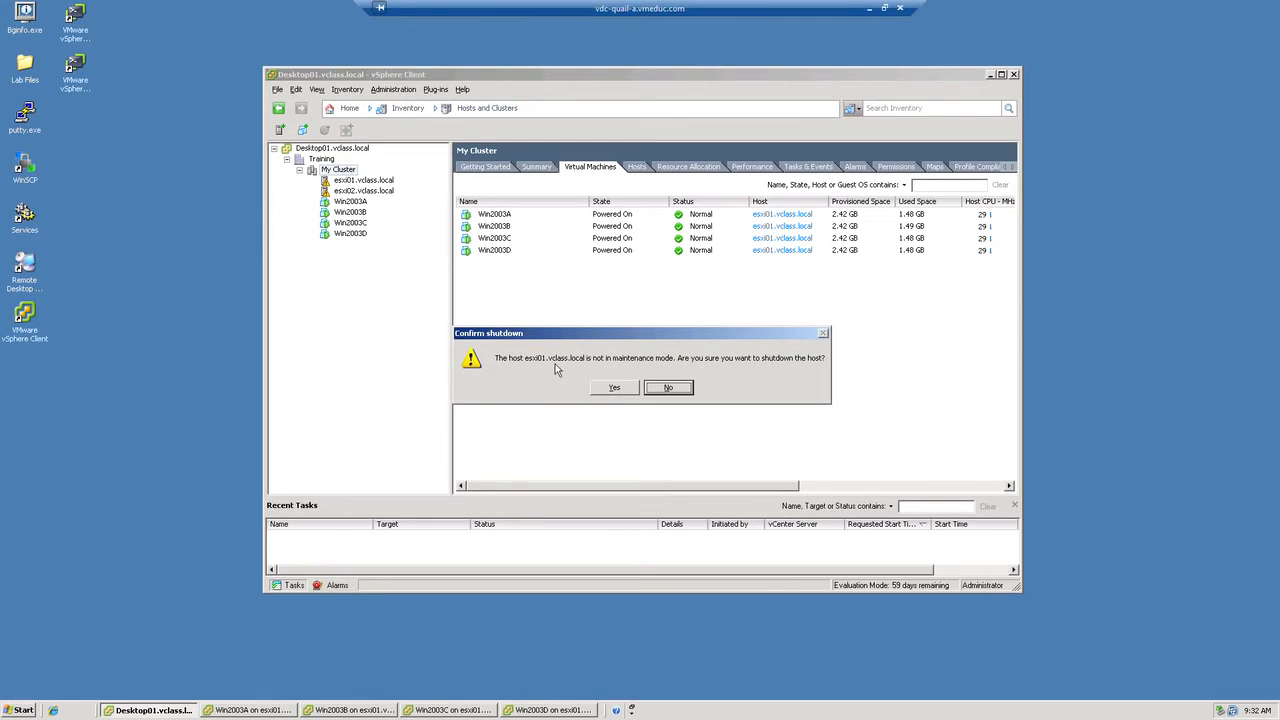
pyautogui.click(622, 388)
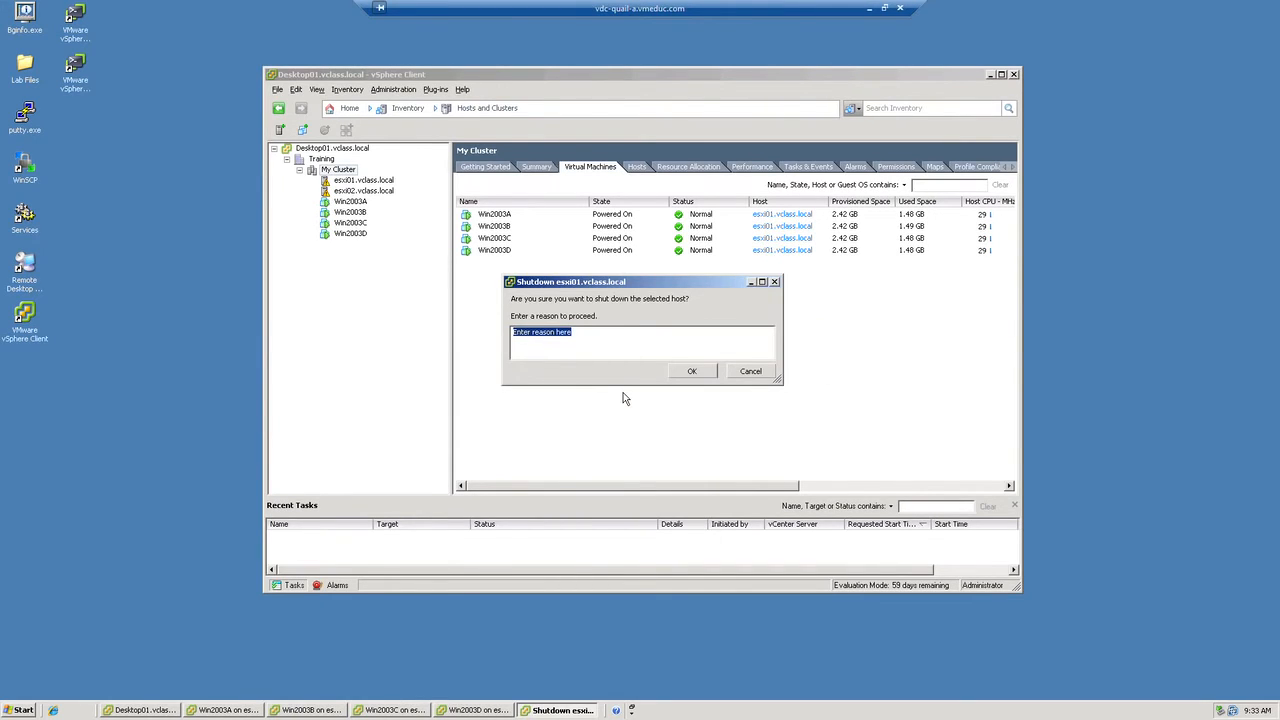
pyautogui.write('Testing vSphere HA')
pyautogui.click(681, 373)
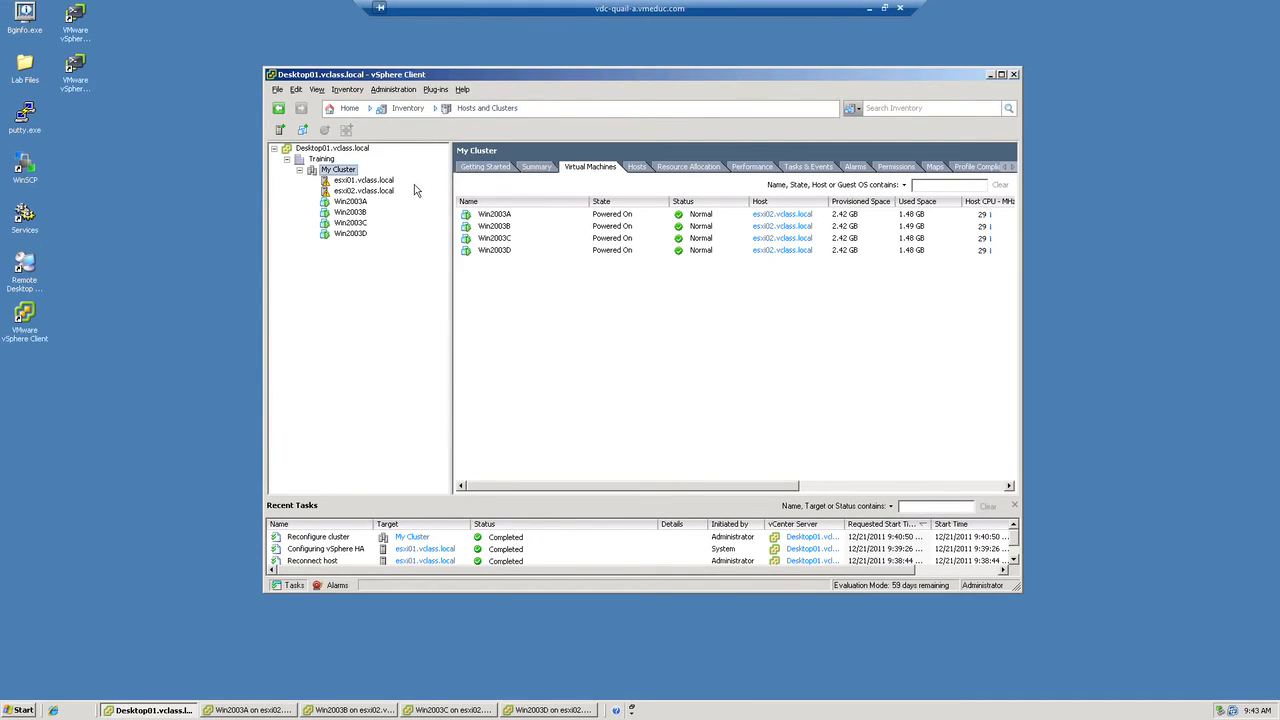
# Review the summary of host esxi01.vclass.local, including its configuration issues and vSphere HA state.
pyautogui.click(370, 182)
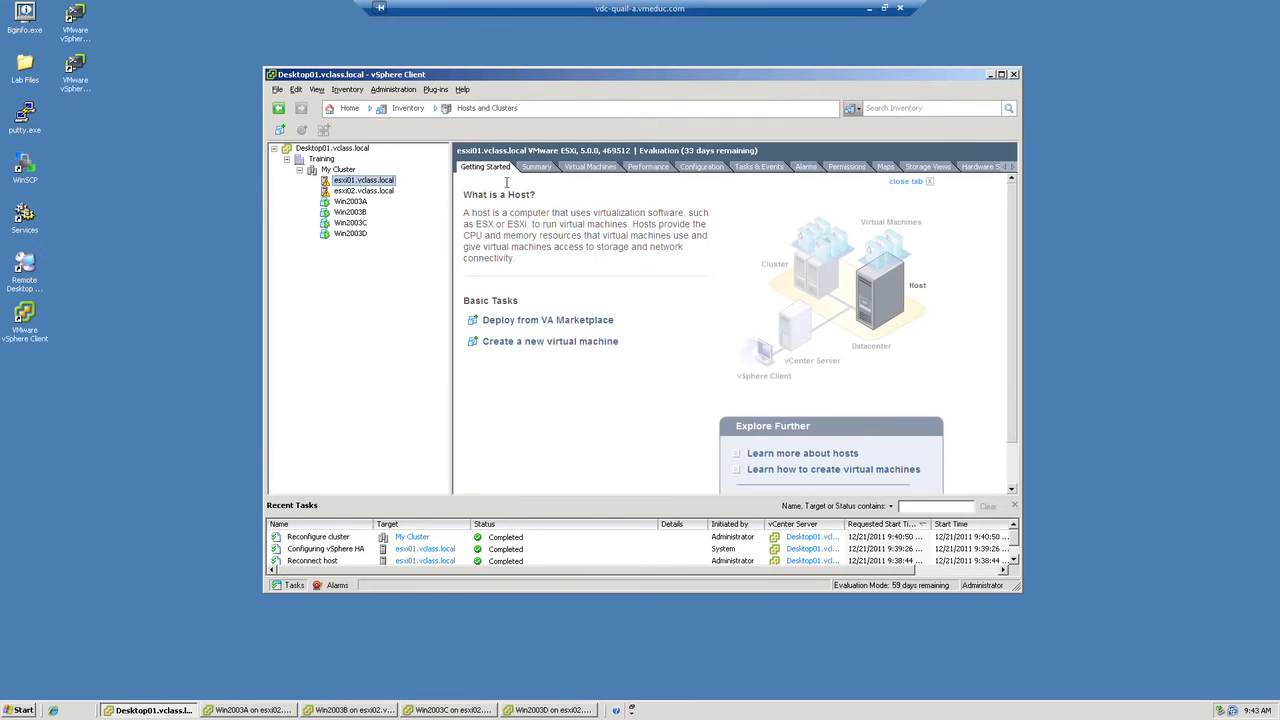
pyautogui.click(549, 169)
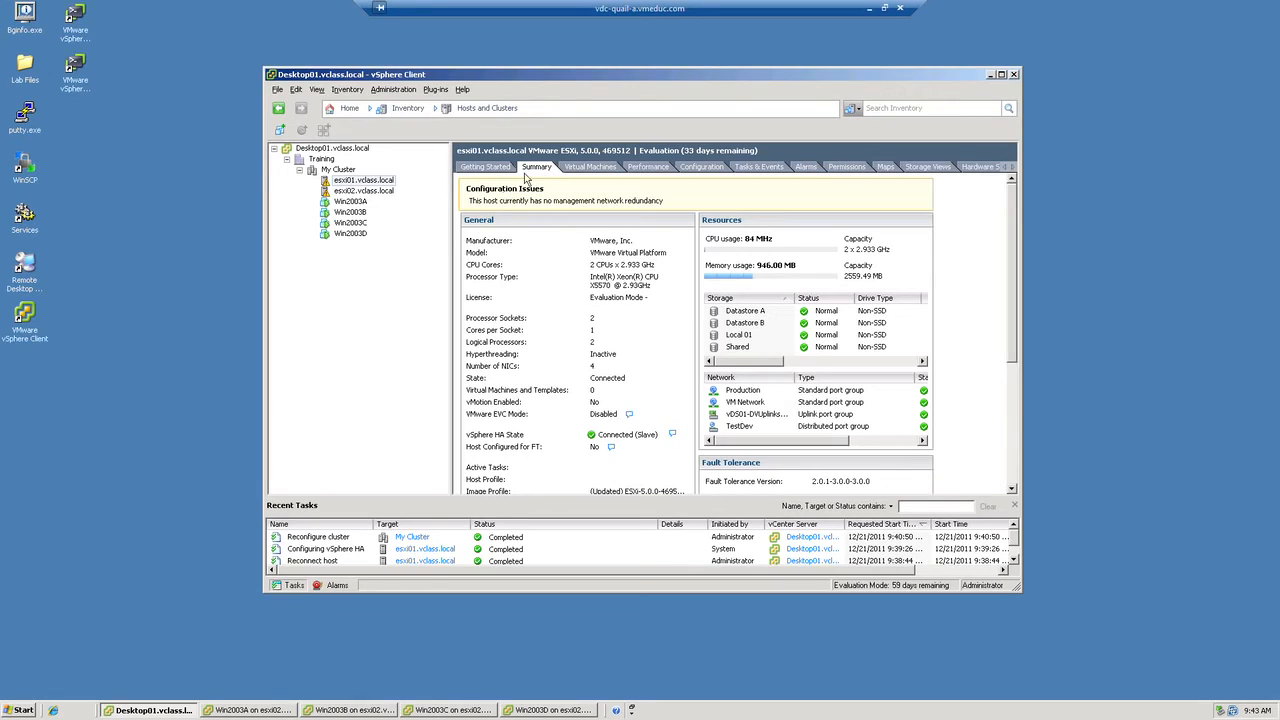
# Open My Cluster's settings and review the vSphere HA admission control options and the default VM restart priority choices.
pyautogui.rightClick(355, 172)
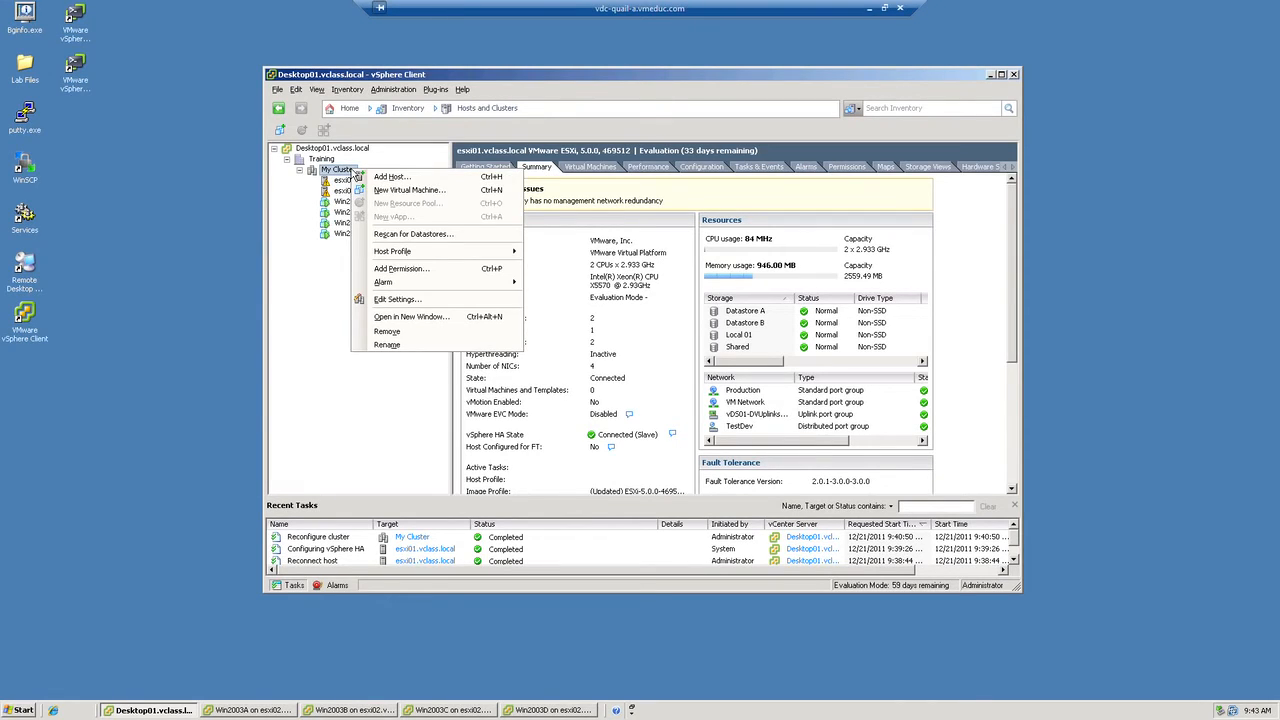
pyautogui.click(403, 305)
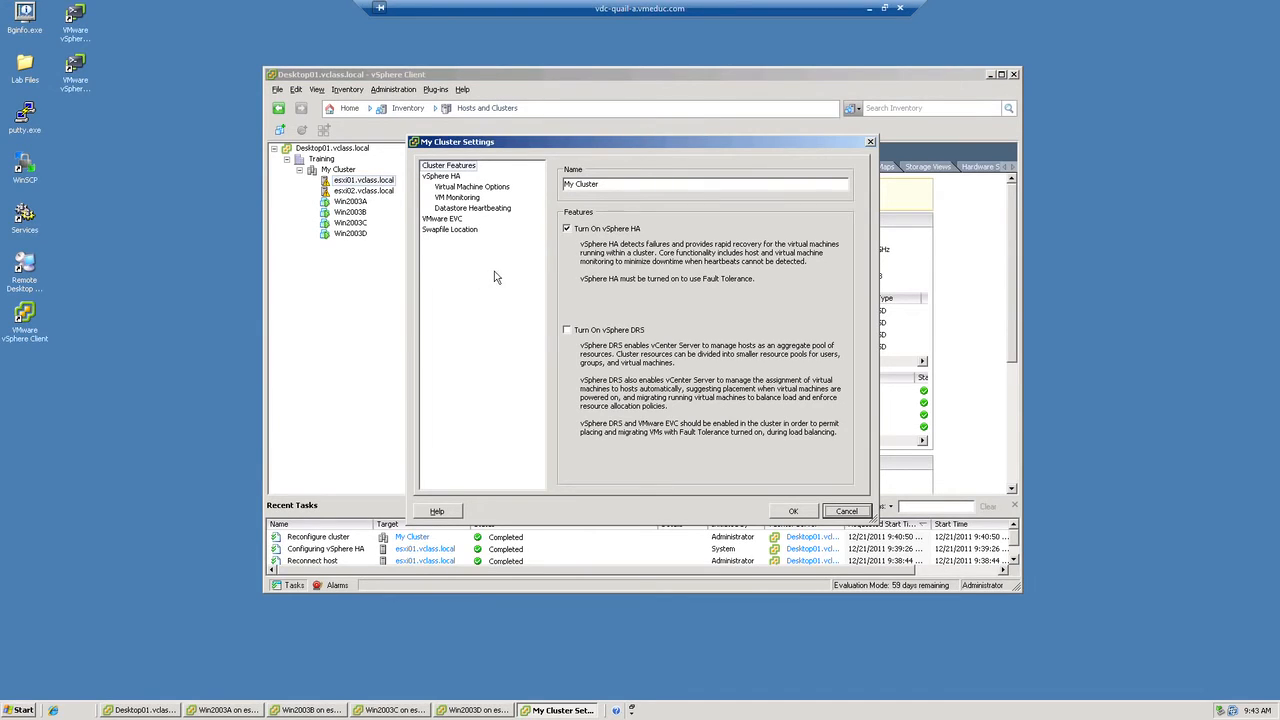
pyautogui.click(460, 179)
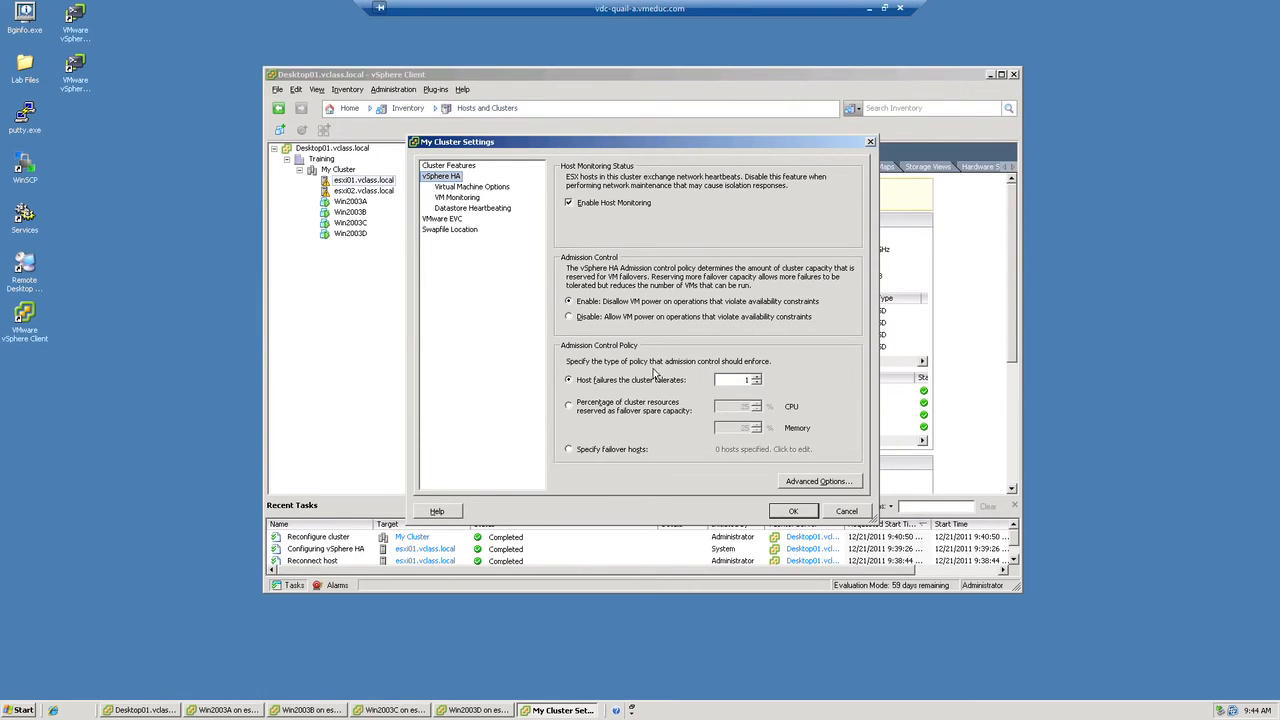
pyautogui.click(503, 193)
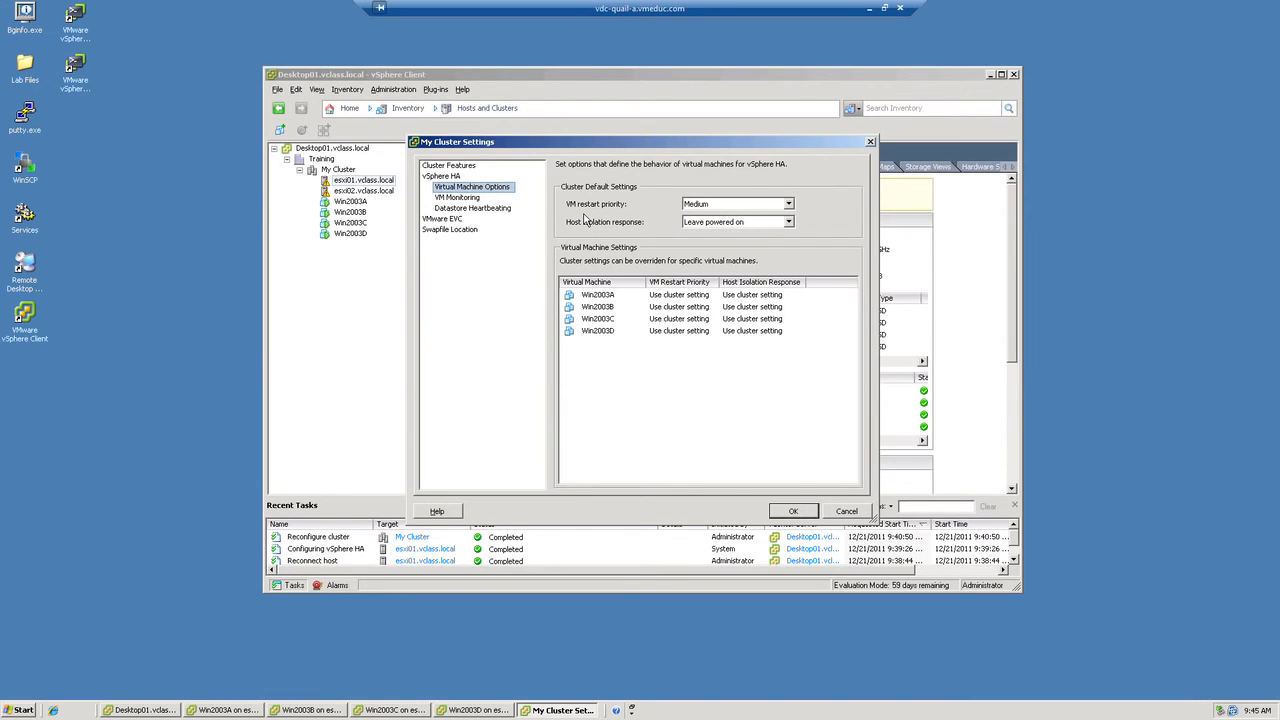
pyautogui.click(745, 206)
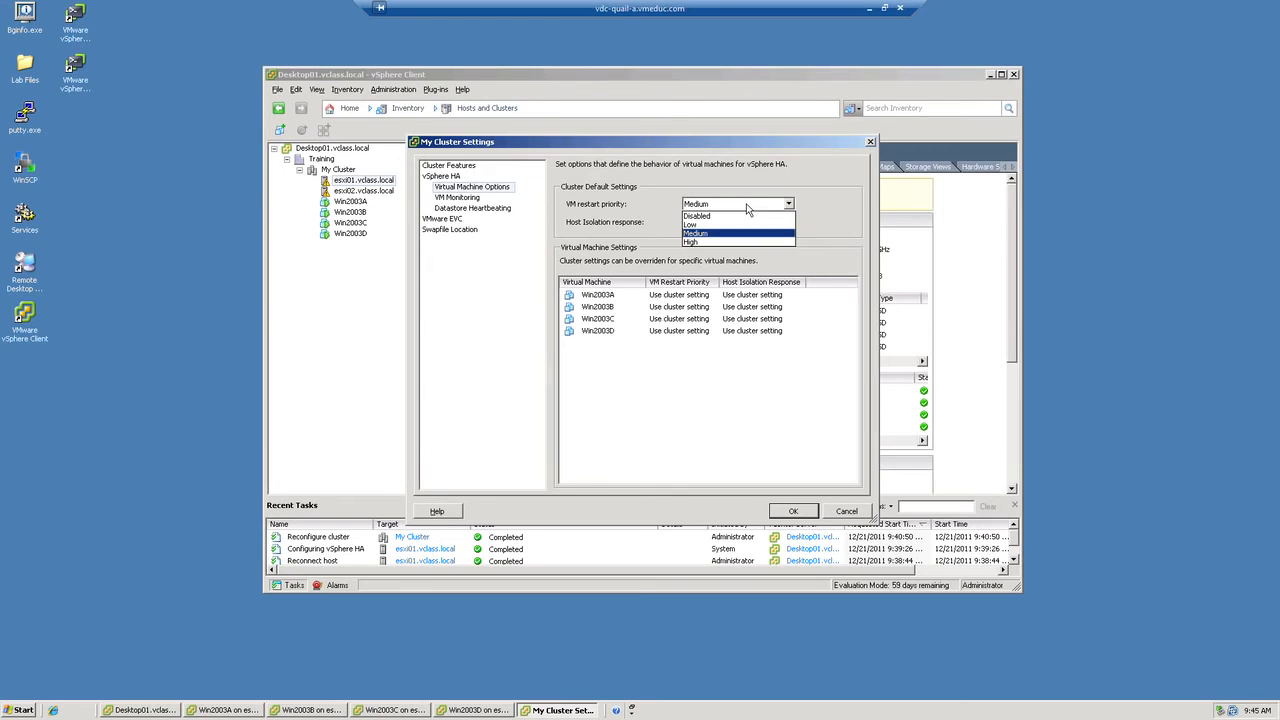
pyautogui.click(745, 206)
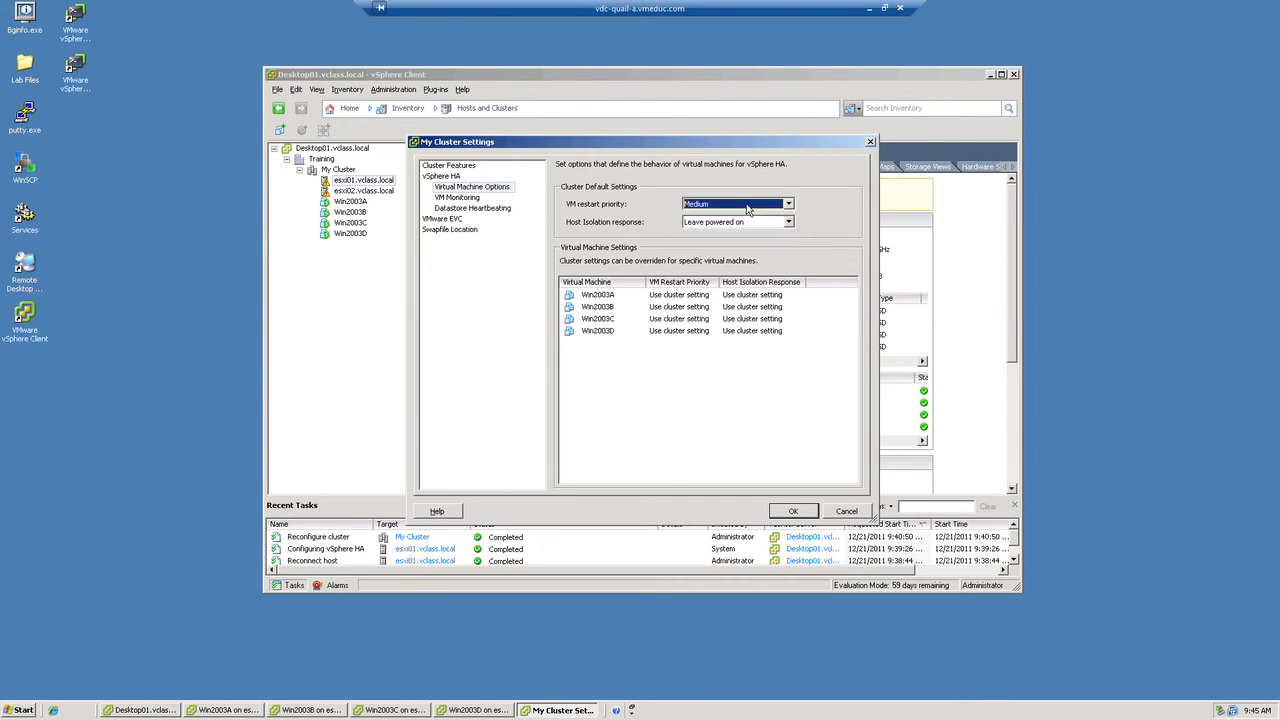
# Override the cluster default for virtual machine Win2003A by setting its VM restart priority to High.
pyautogui.click(684, 296)
pyautogui.click(678, 297)
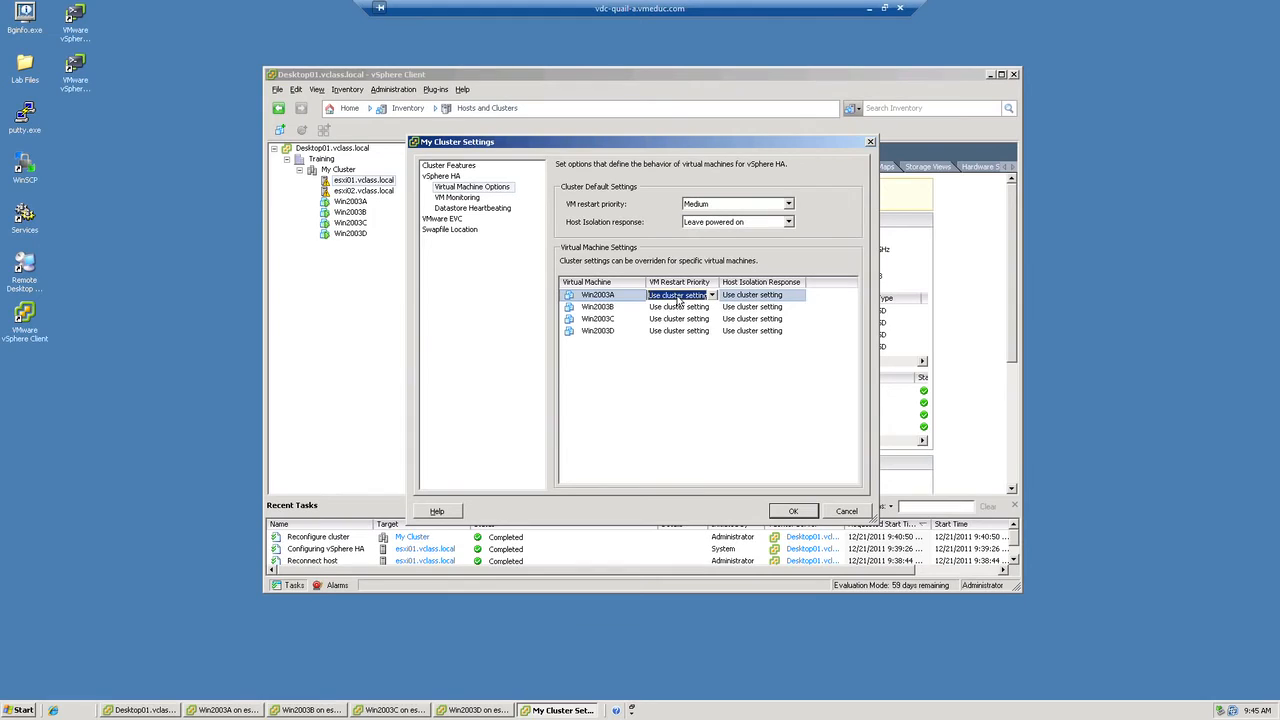
pyautogui.click(679, 297)
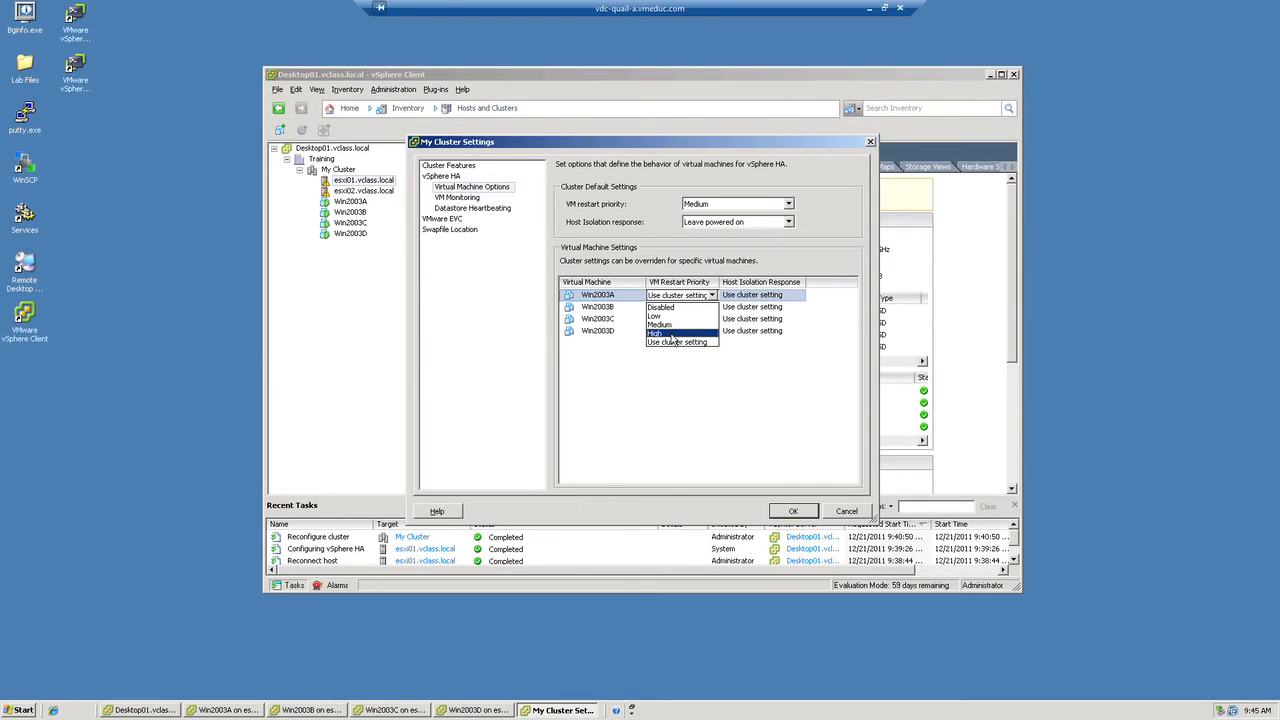
pyautogui.click(674, 334)
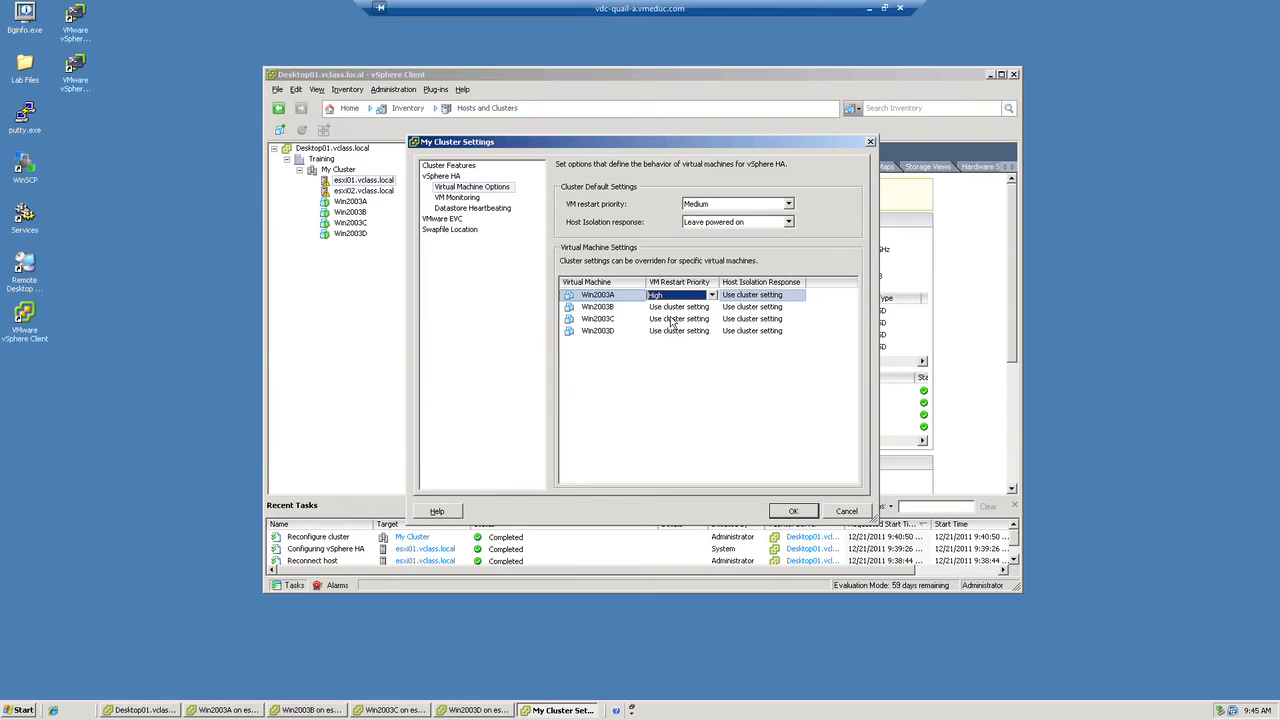
# Override the cluster default for virtual machine Win2003B by setting its VM restart priority to Low.
pyautogui.click(674, 313)
pyautogui.click(674, 311)
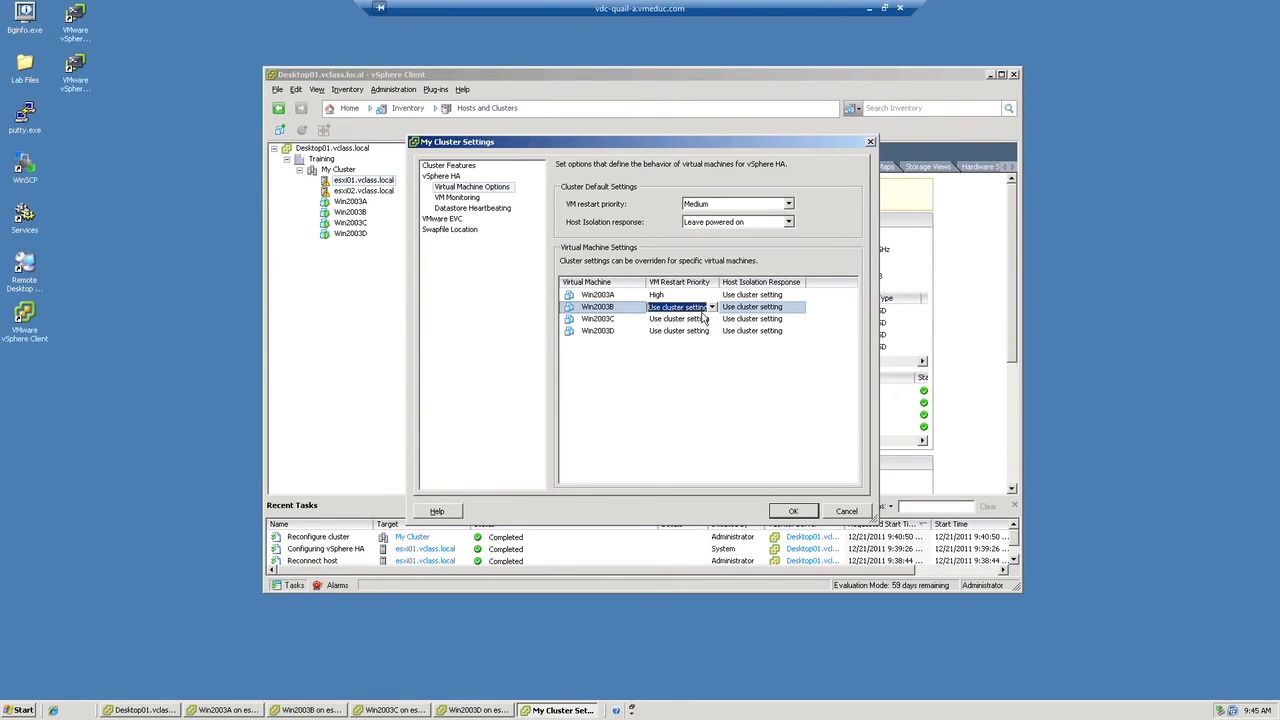
pyautogui.click(712, 307)
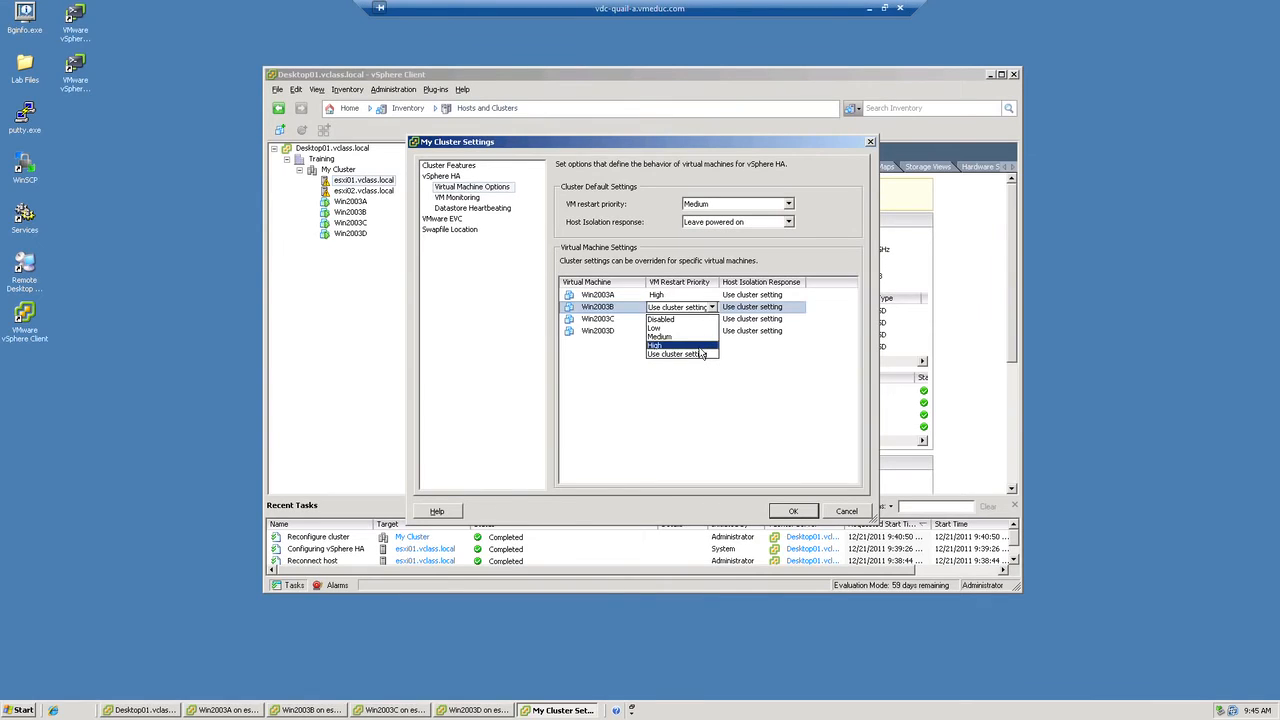
pyautogui.click(697, 329)
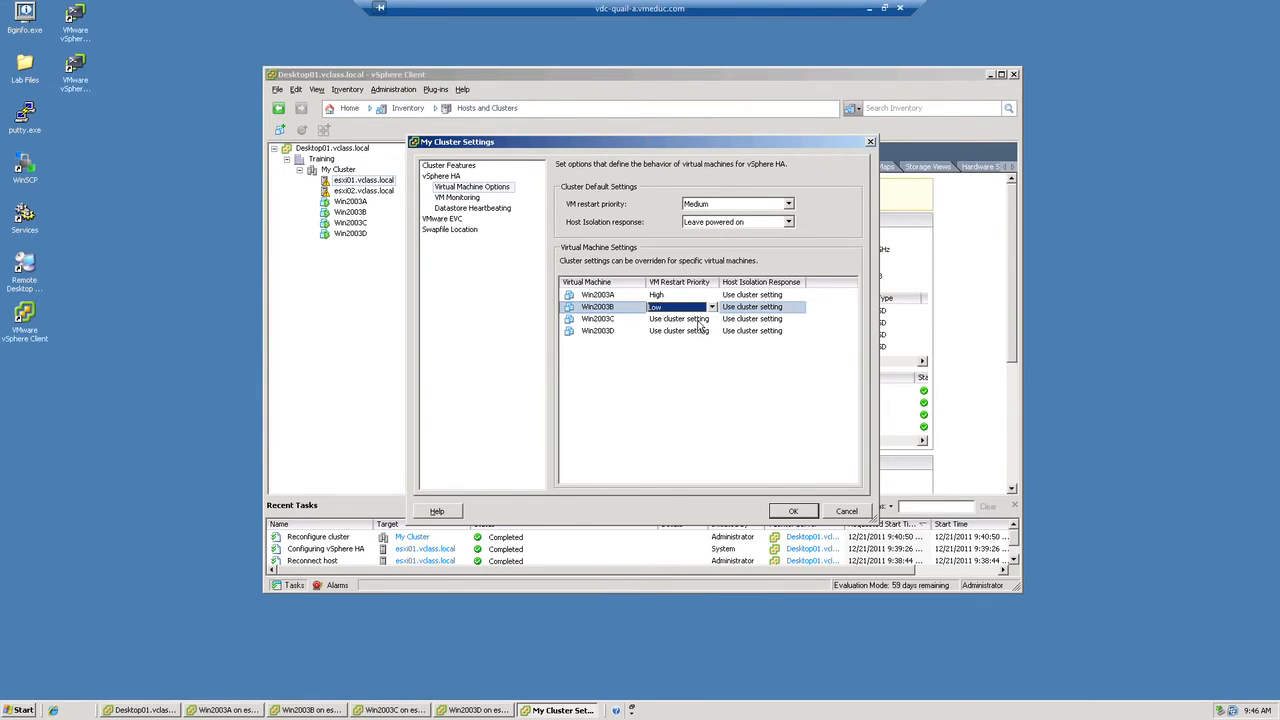
# Override the cluster default for virtual machine Win2003C by setting its VM restart priority to Disabled, accepting the Fault Tolerance restriction.
pyautogui.click(700, 320)
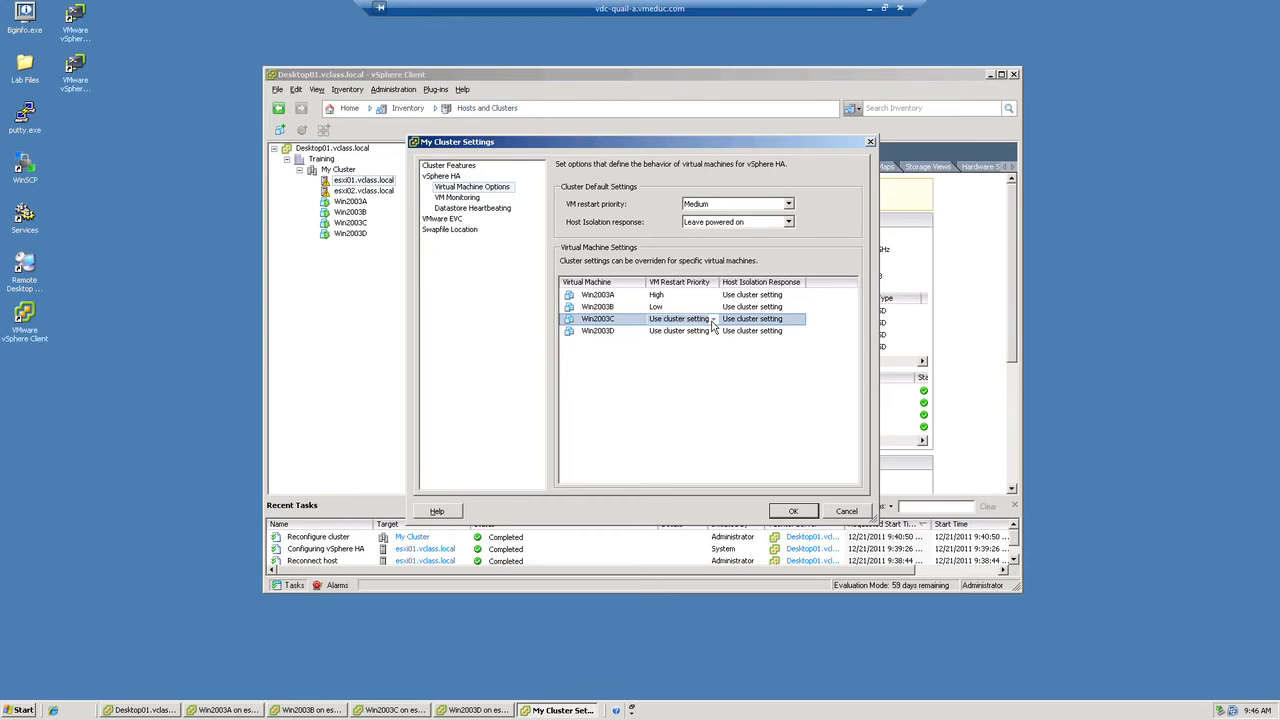
pyautogui.click(711, 321)
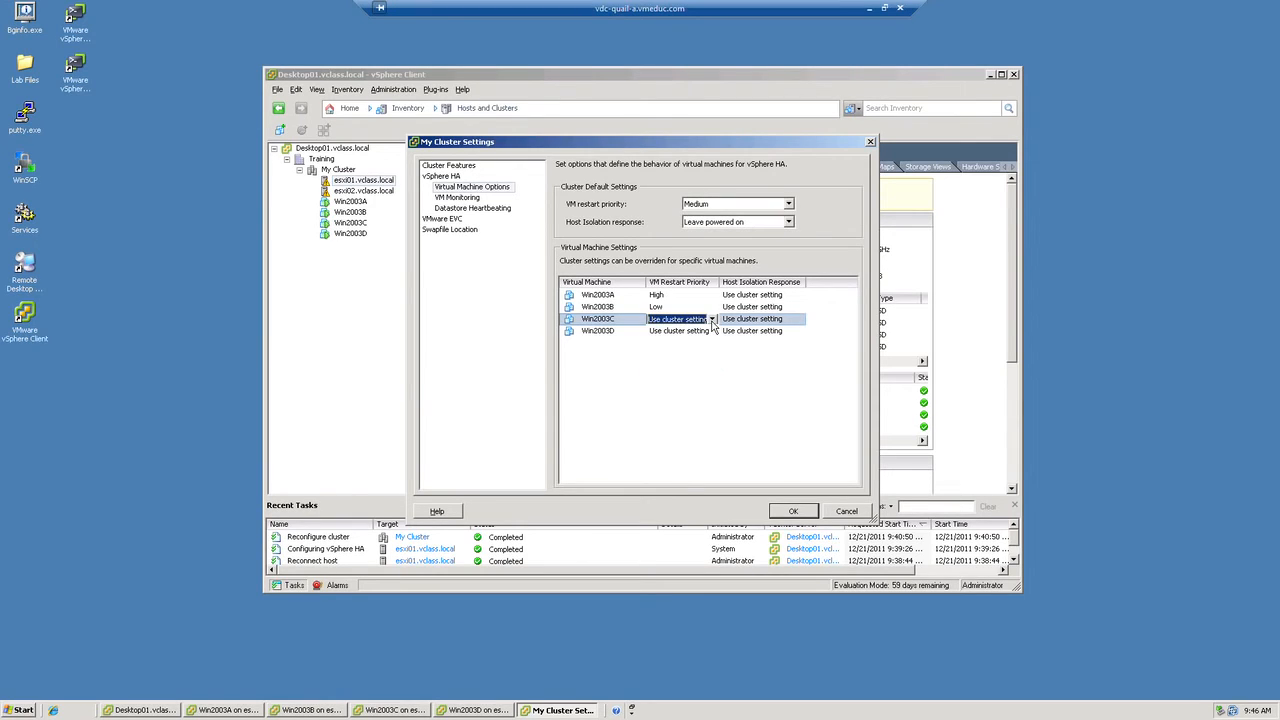
pyautogui.click(711, 321)
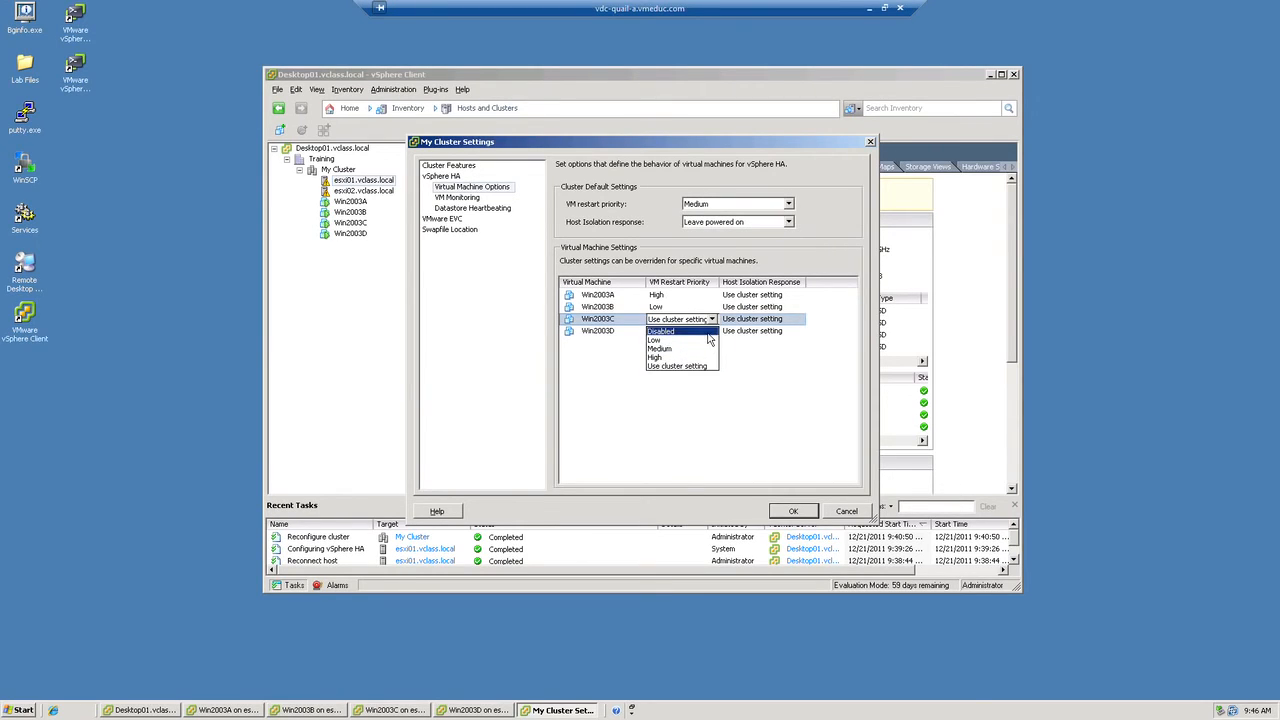
pyautogui.click(708, 333)
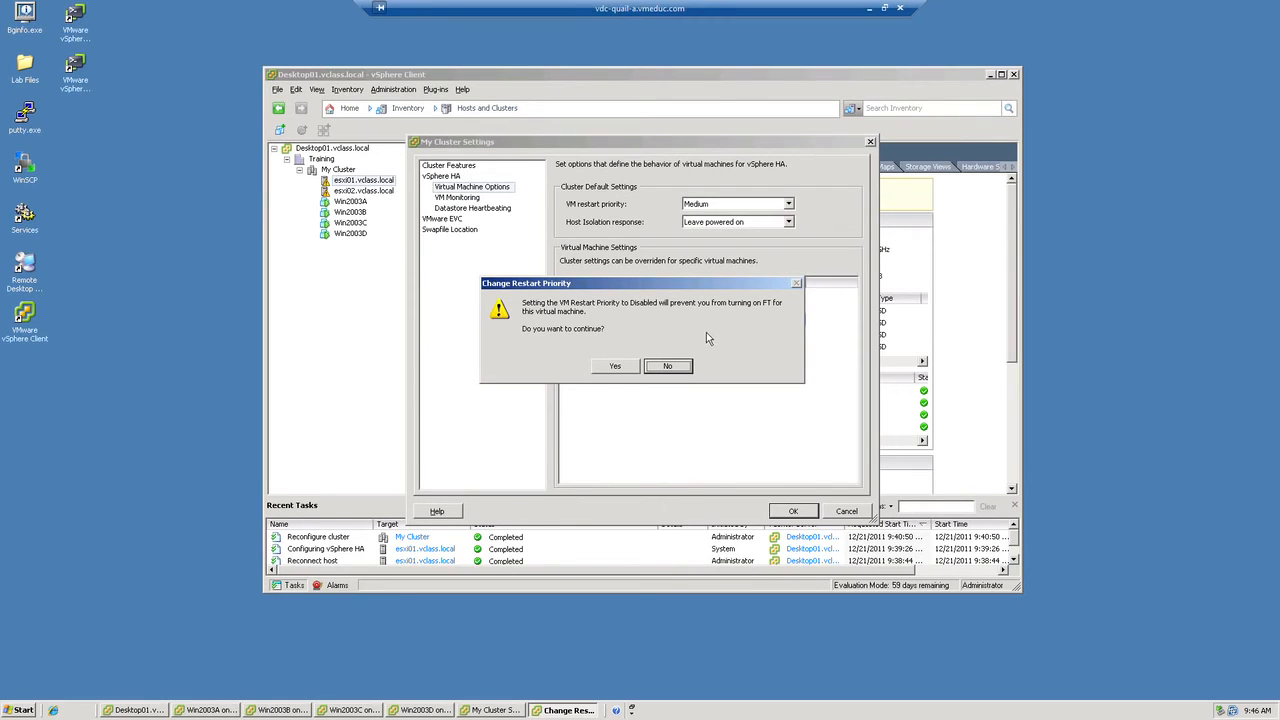
pyautogui.click(608, 366)
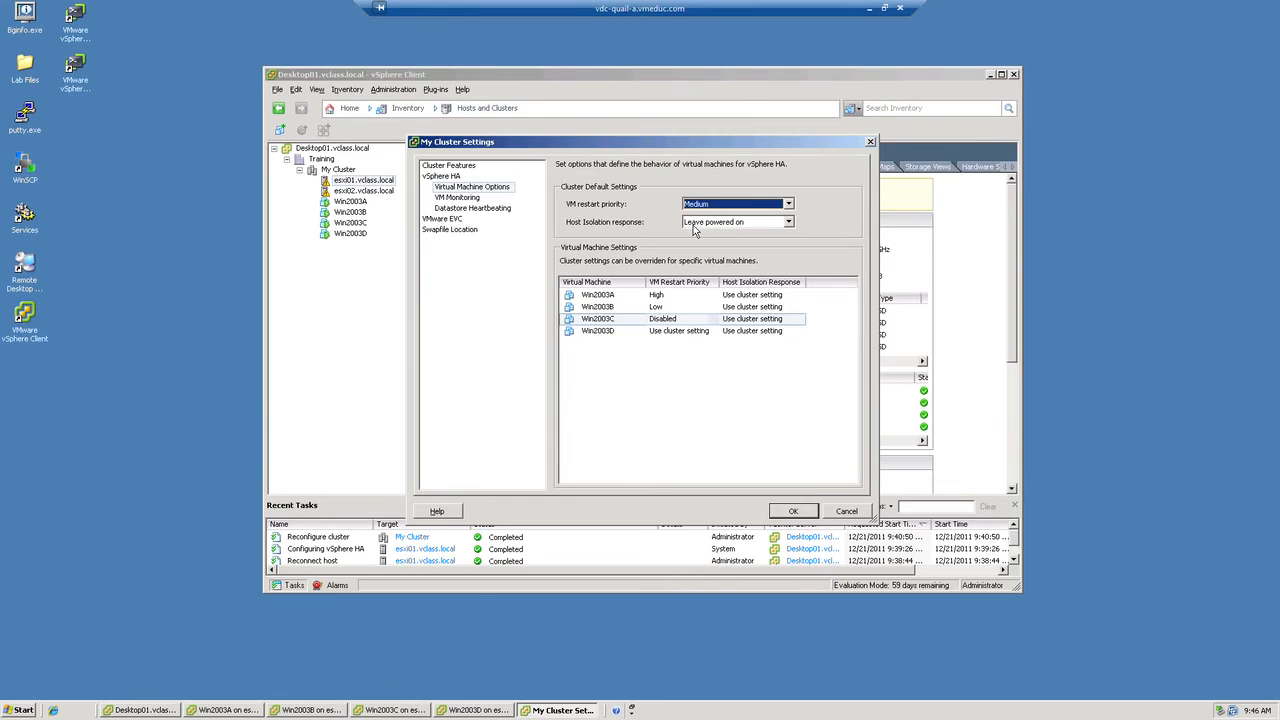
# Review the host isolation response choices for the cluster default and for virtual machine Win2003A without changing either setting.
pyautogui.click(694, 222)
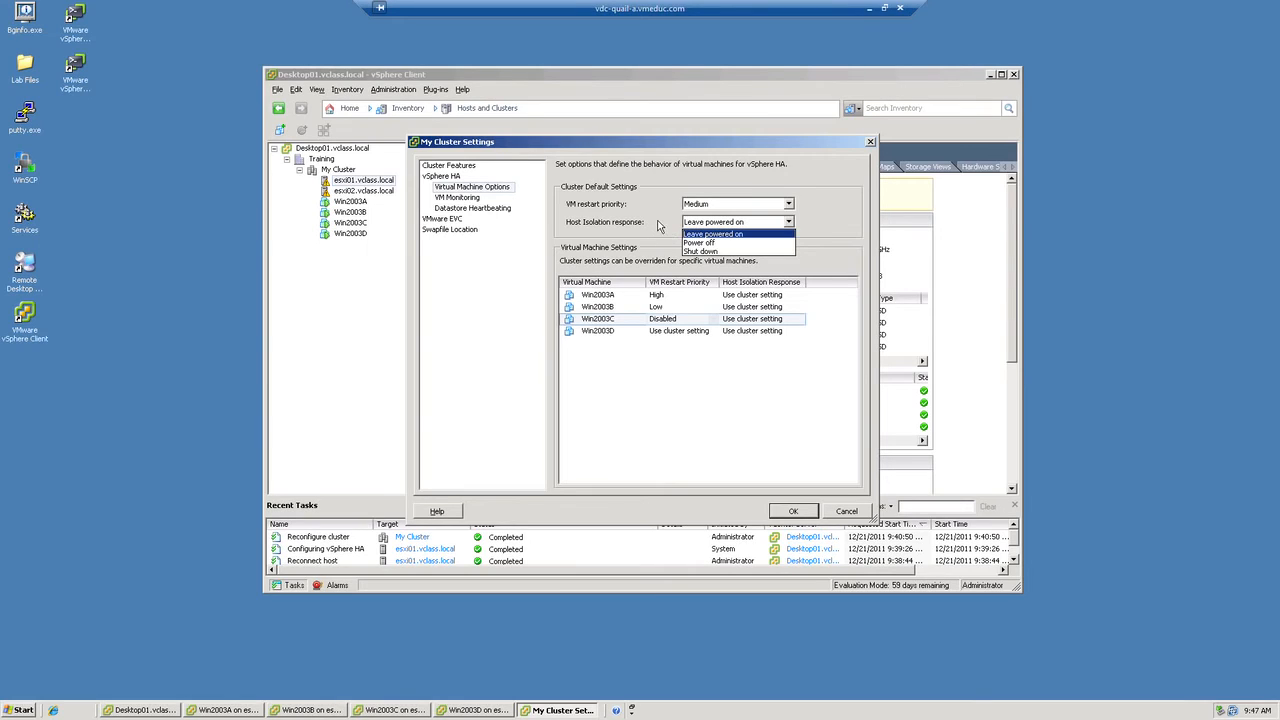
pyautogui.click(660, 225)
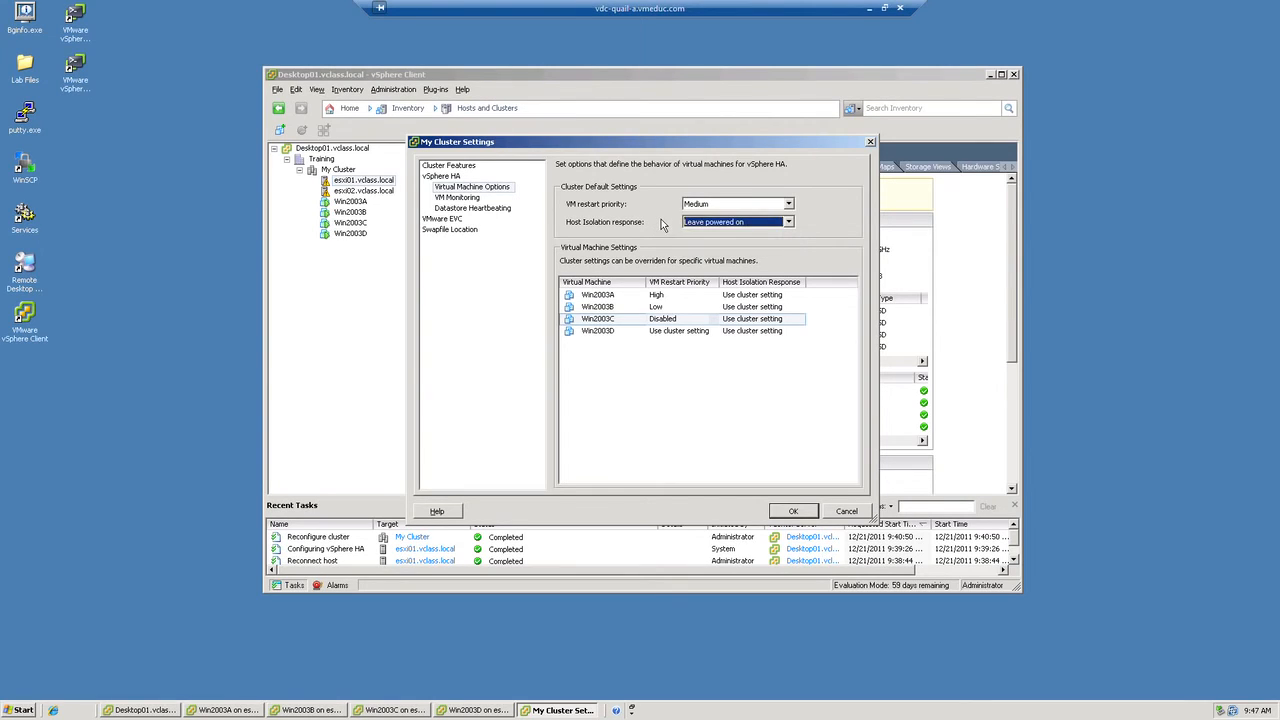
pyautogui.click(749, 295)
pyautogui.click(759, 299)
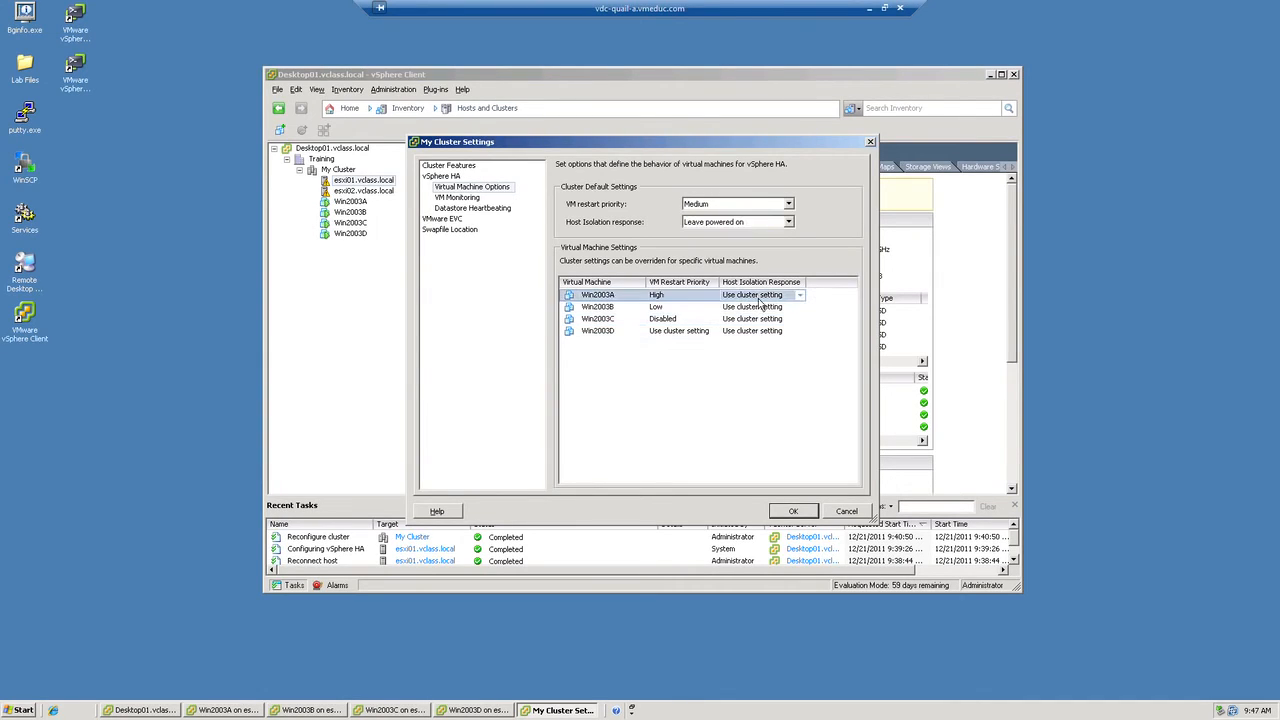
pyautogui.click(800, 296)
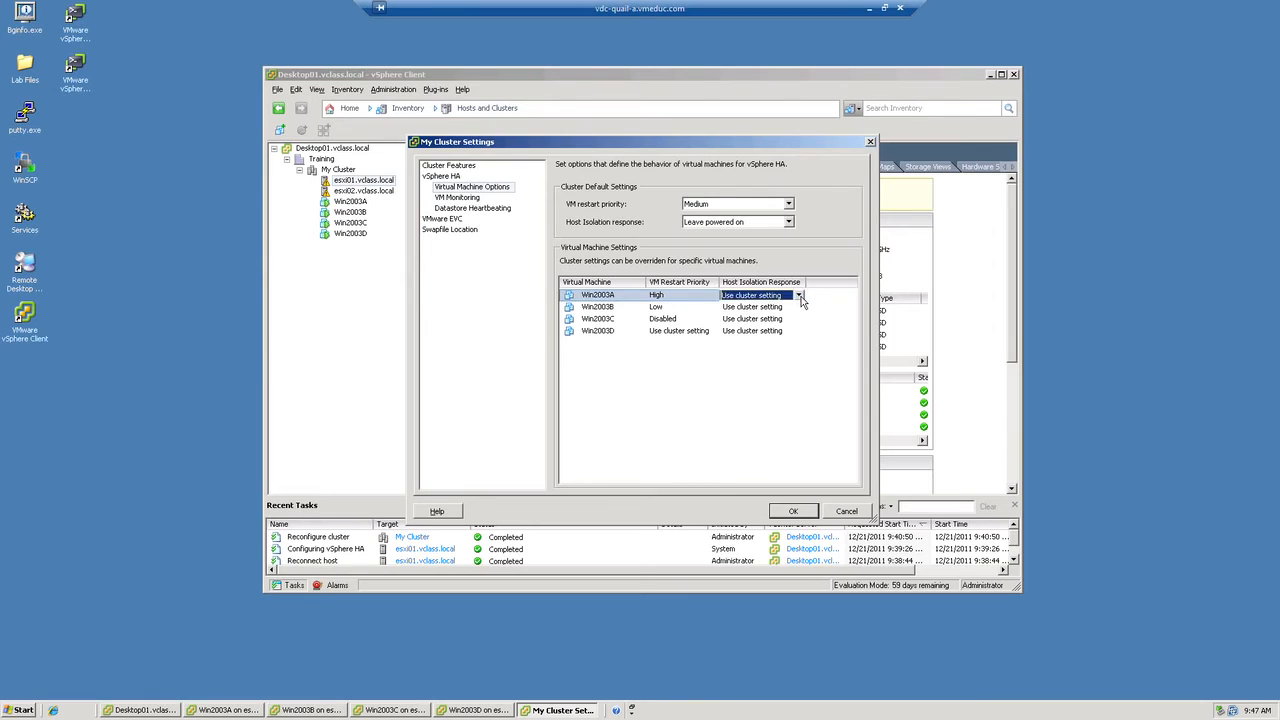
pyautogui.click(799, 296)
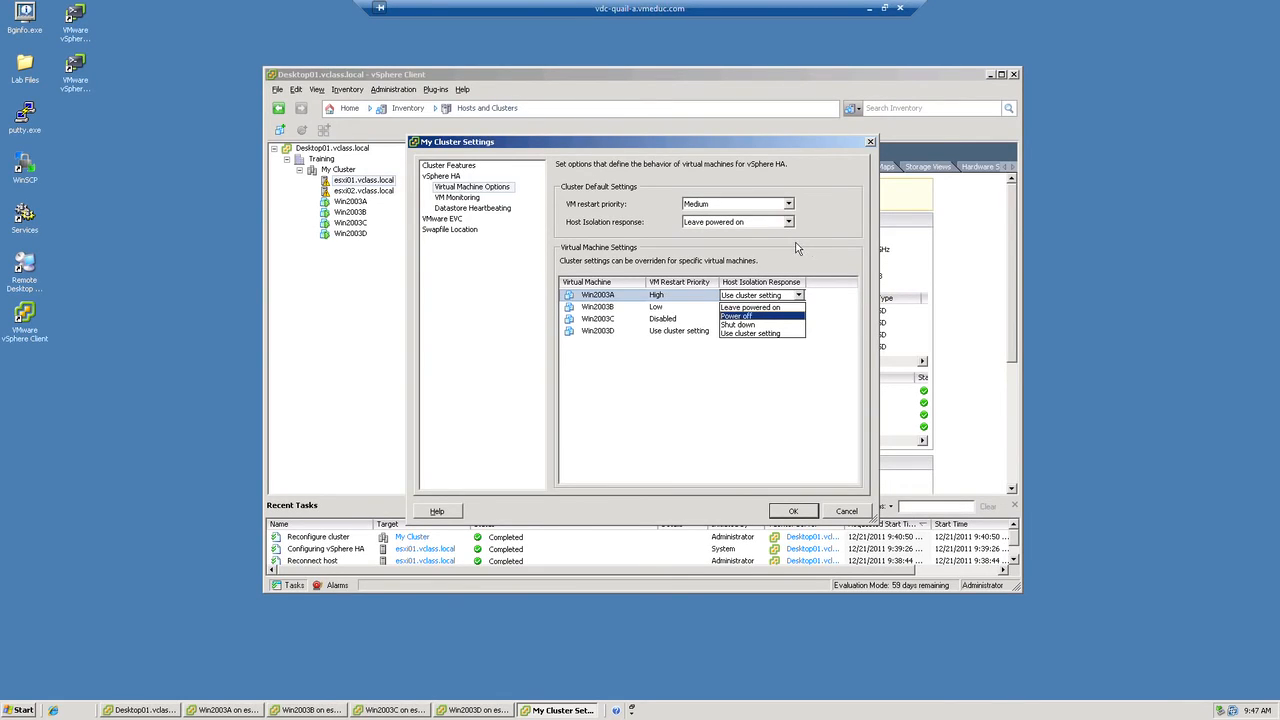
pyautogui.click(477, 201)
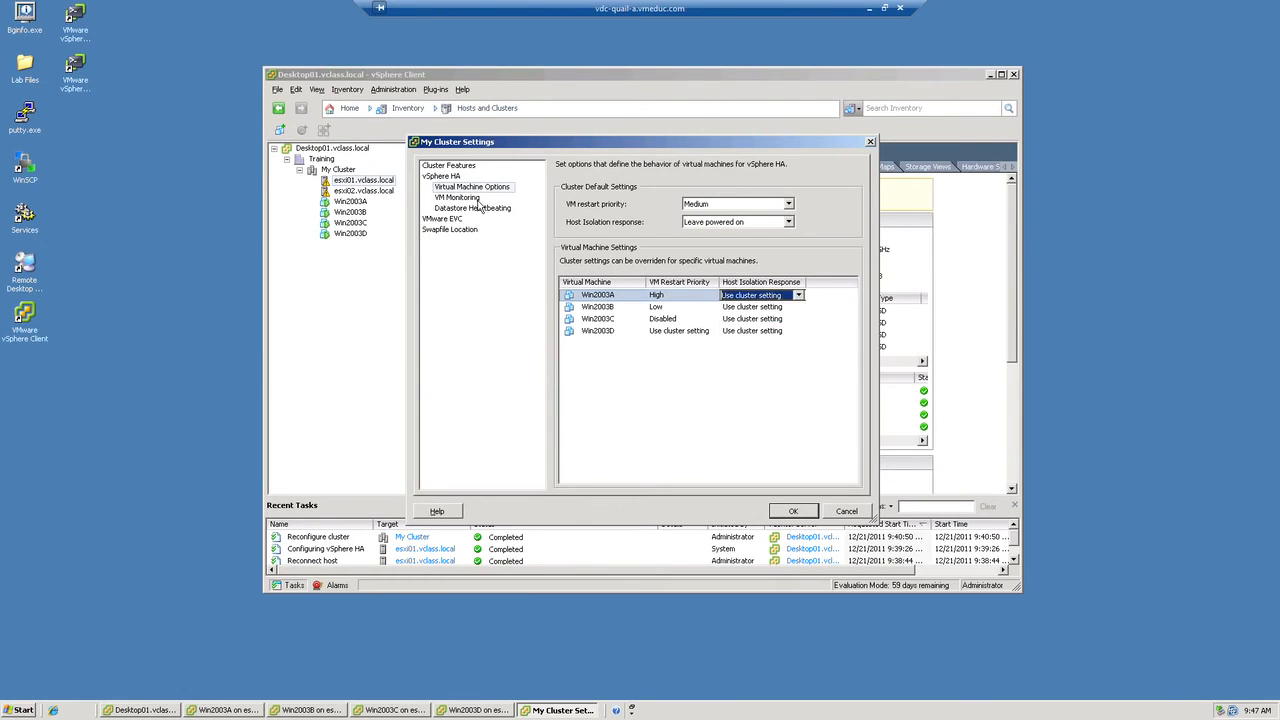
# Set the cluster's VM monitoring status to VM Monitoring Only.
pyautogui.click(470, 198)
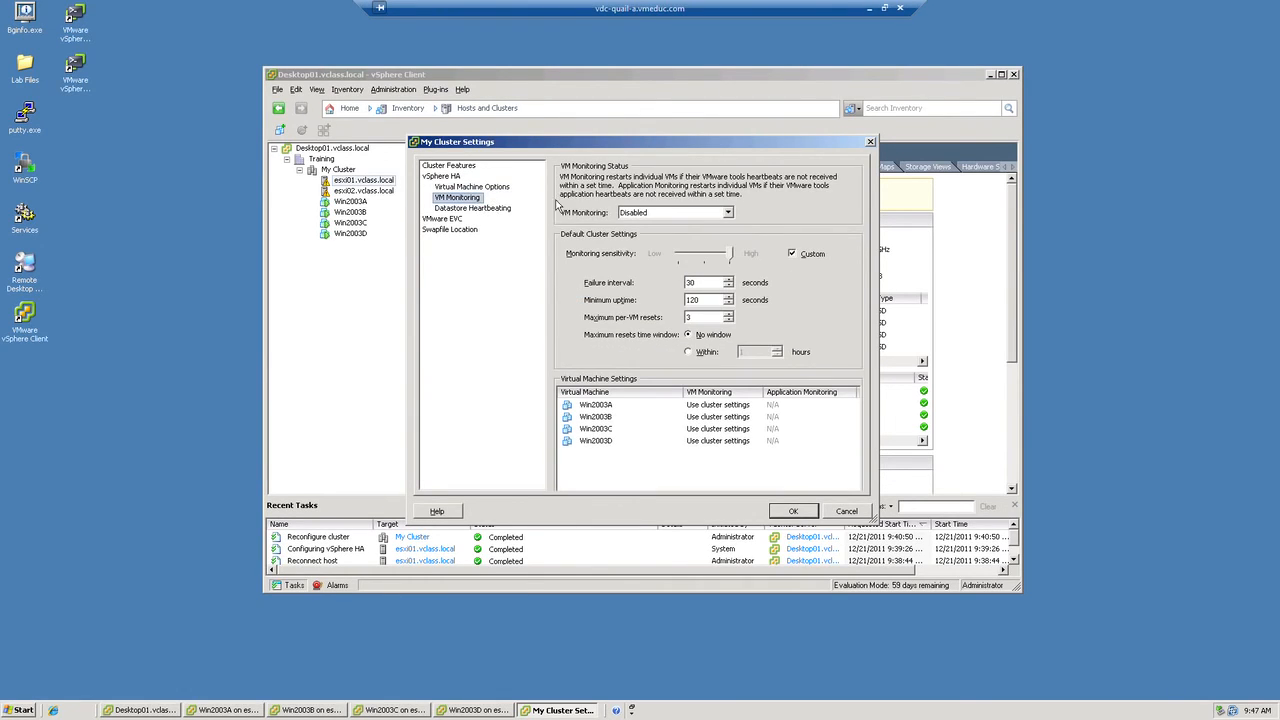
pyautogui.click(656, 215)
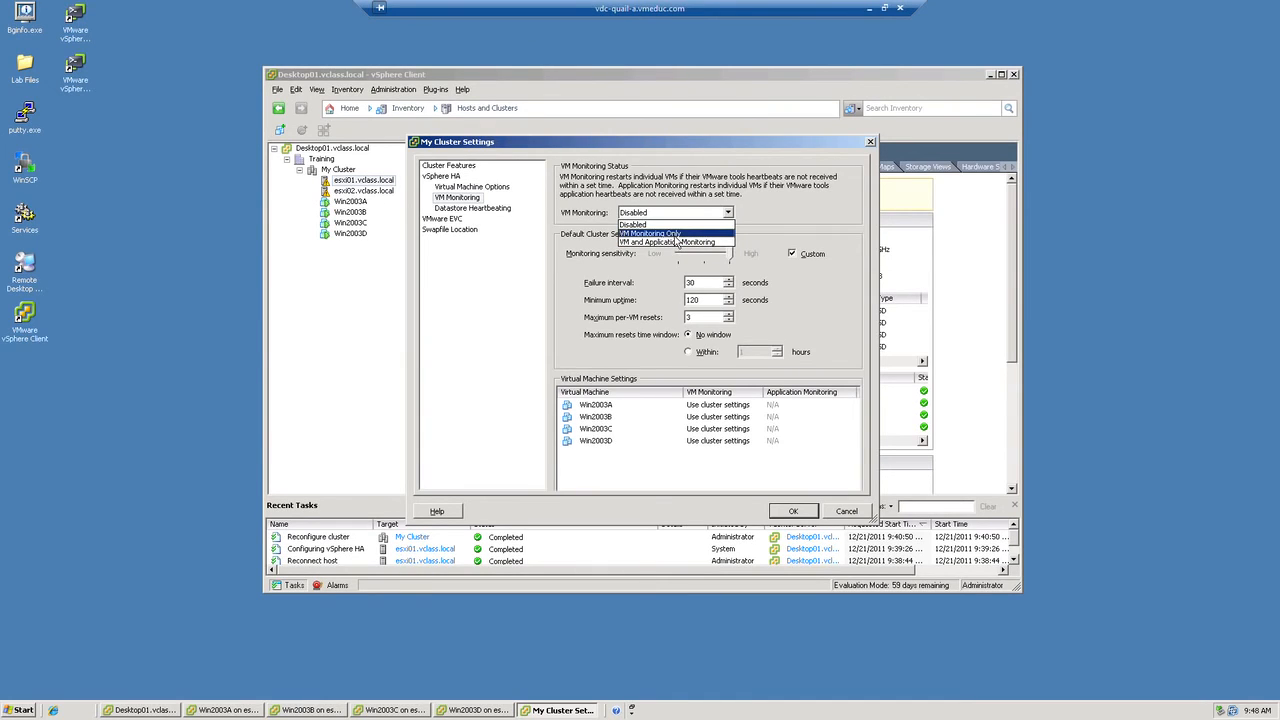
pyautogui.click(676, 235)
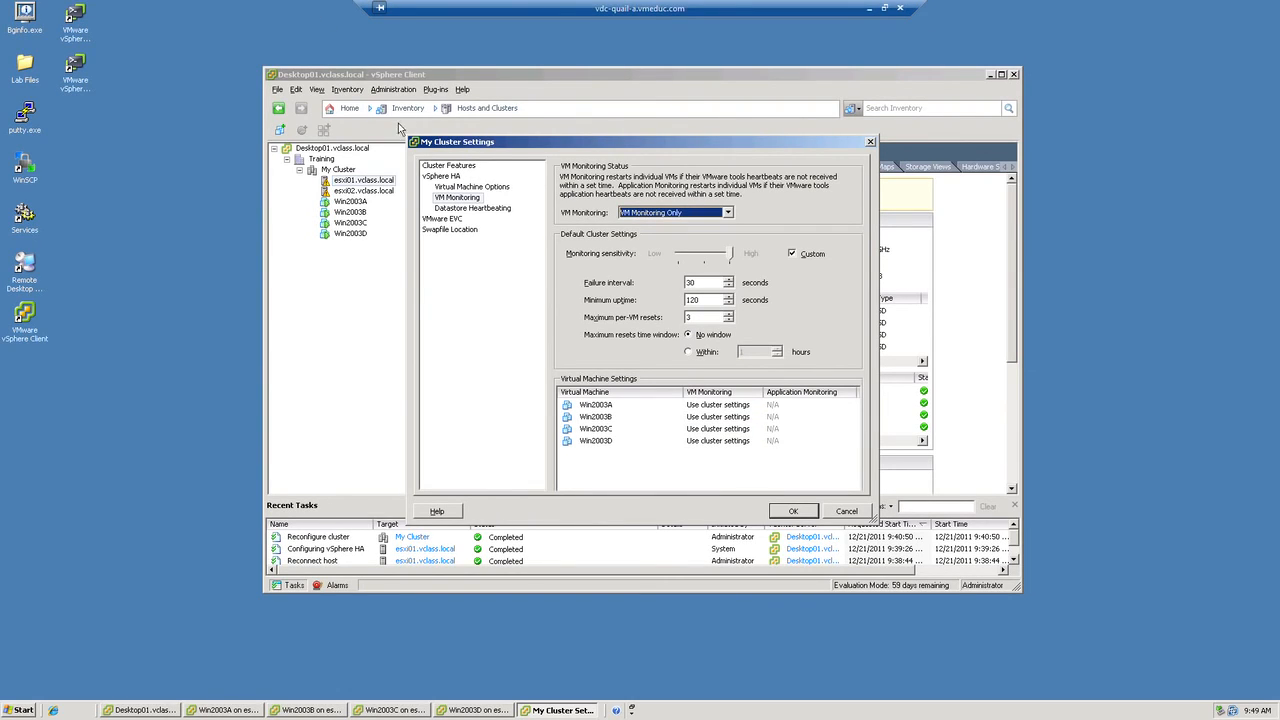
# Open the cluster's datastore heartbeating settings to review the datastore selection options.
pyautogui.click(492, 211)
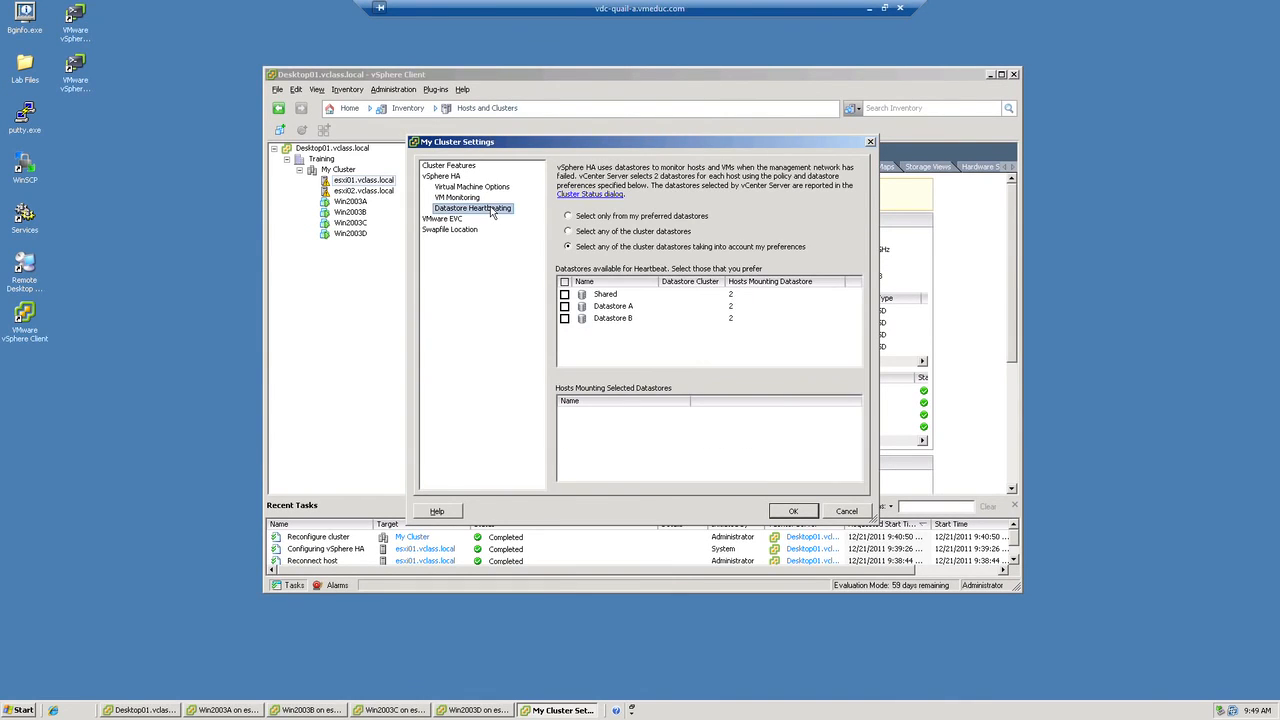